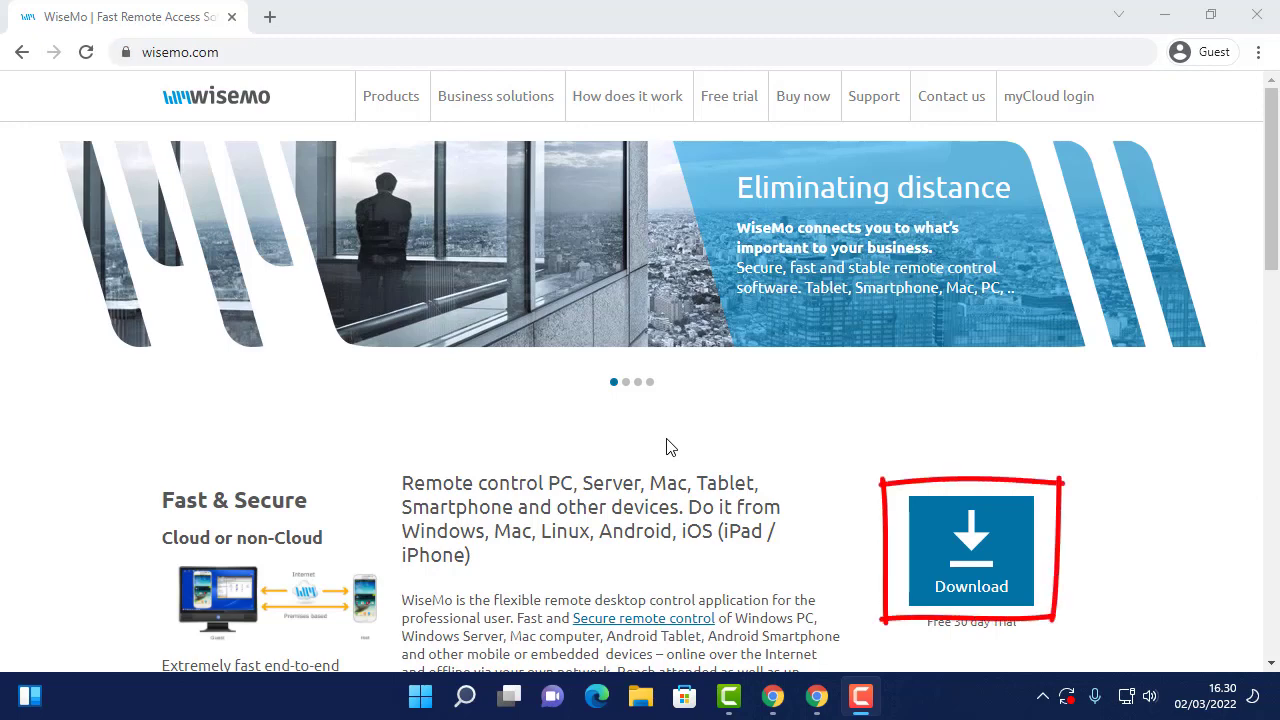
# Step: Go from Download to the Free Trial links page and find the Free Trial account section
pyautogui.click(970, 550)
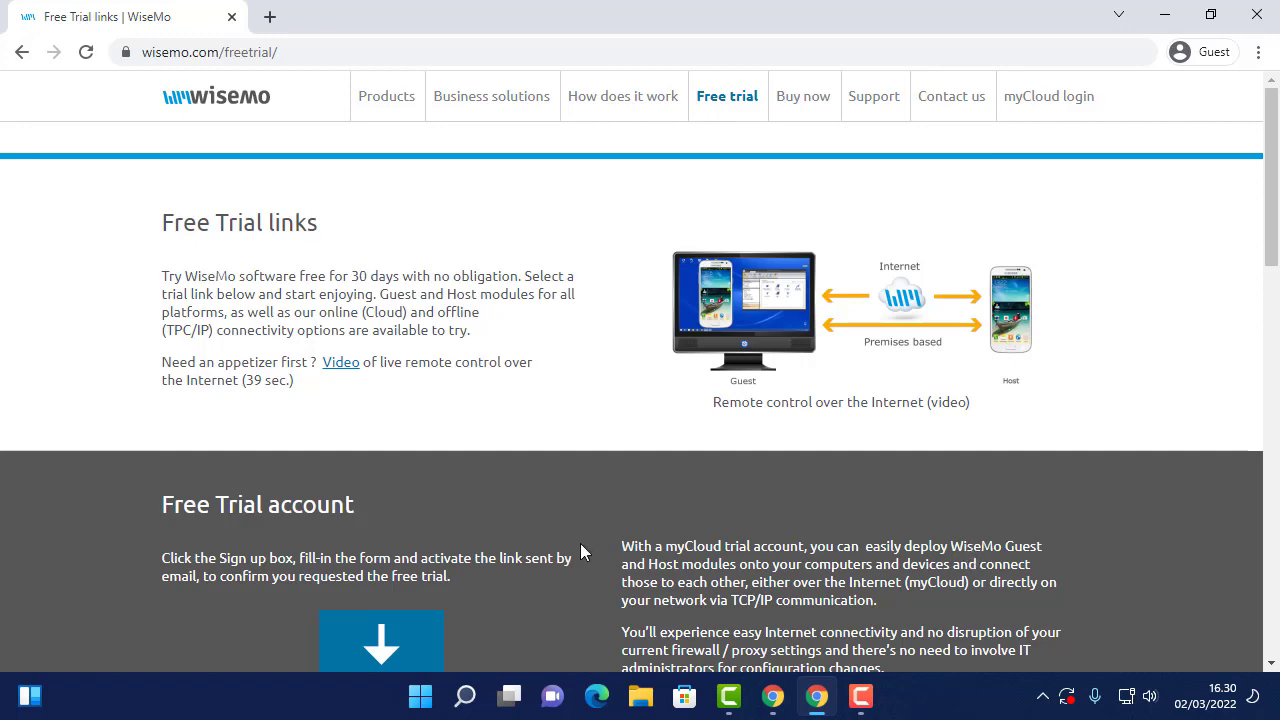
pyautogui.scroll(-6, 583, 550)
pyautogui.scroll(-1, 583, 551)
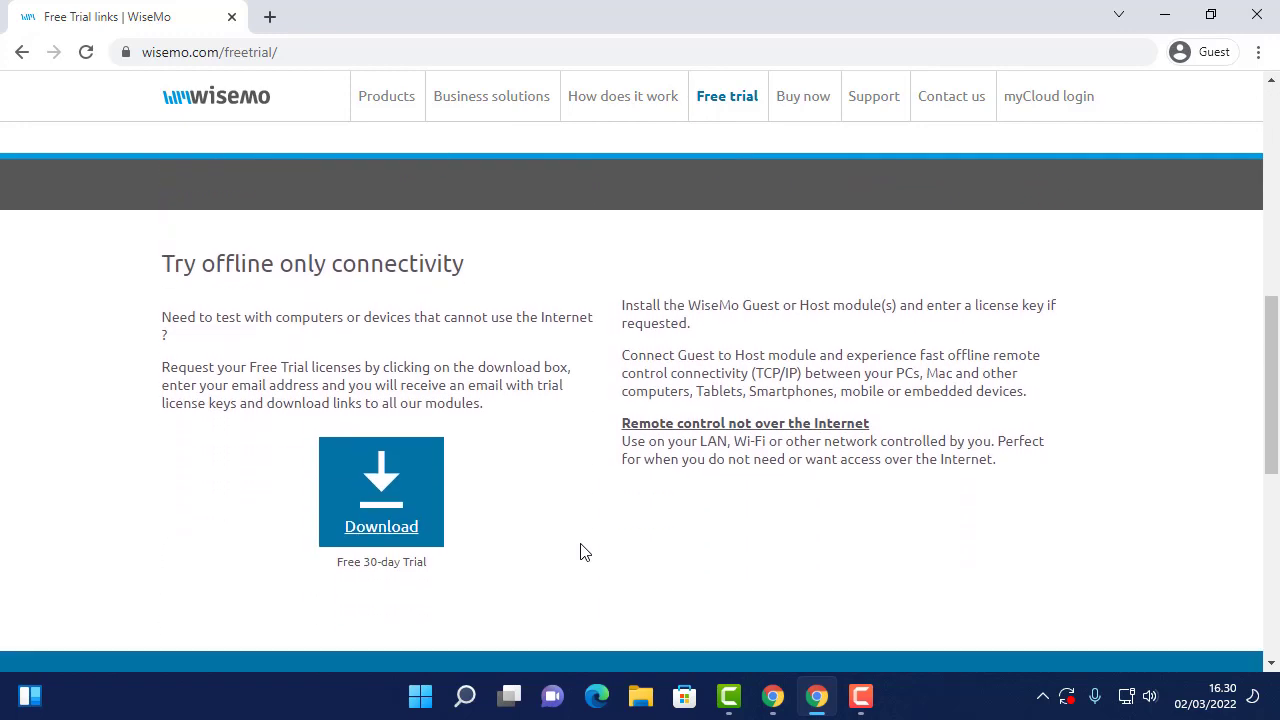
pyautogui.scroll(4, 583, 551)
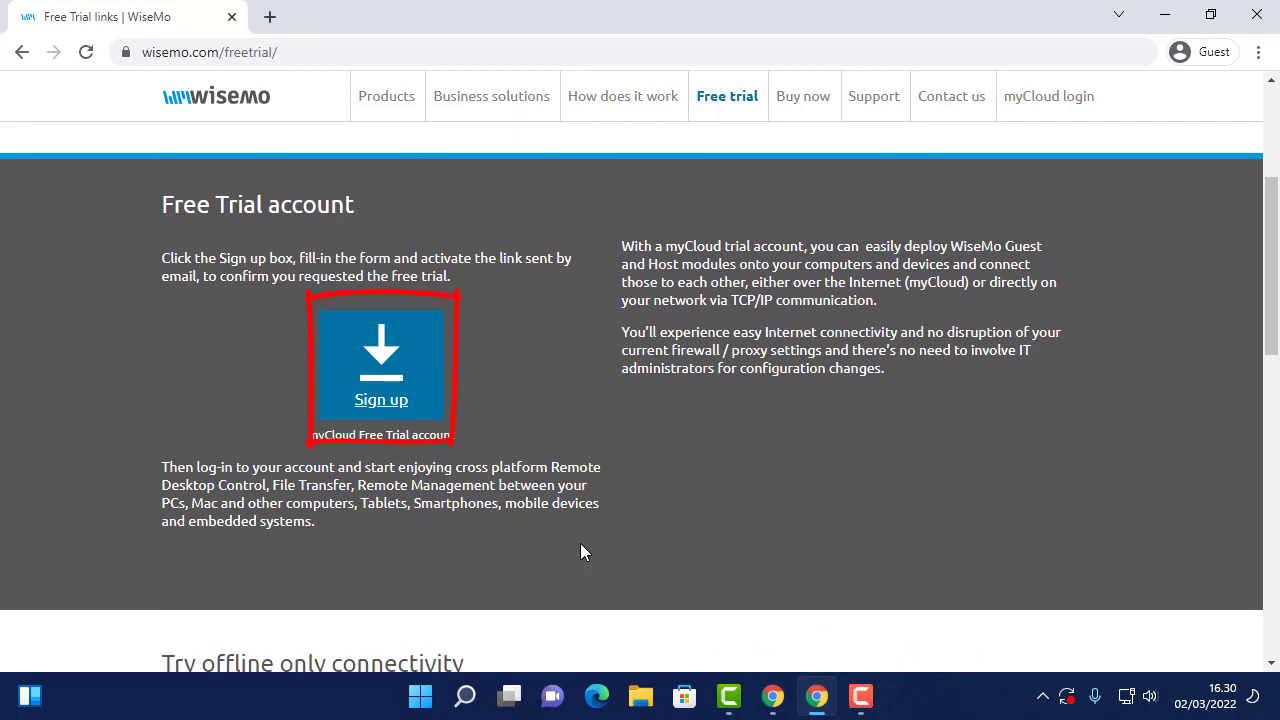
# Step: Start the myCloud sign-up and enter domain name WiseMoDemo, shown as Available
pyautogui.click(381, 372)
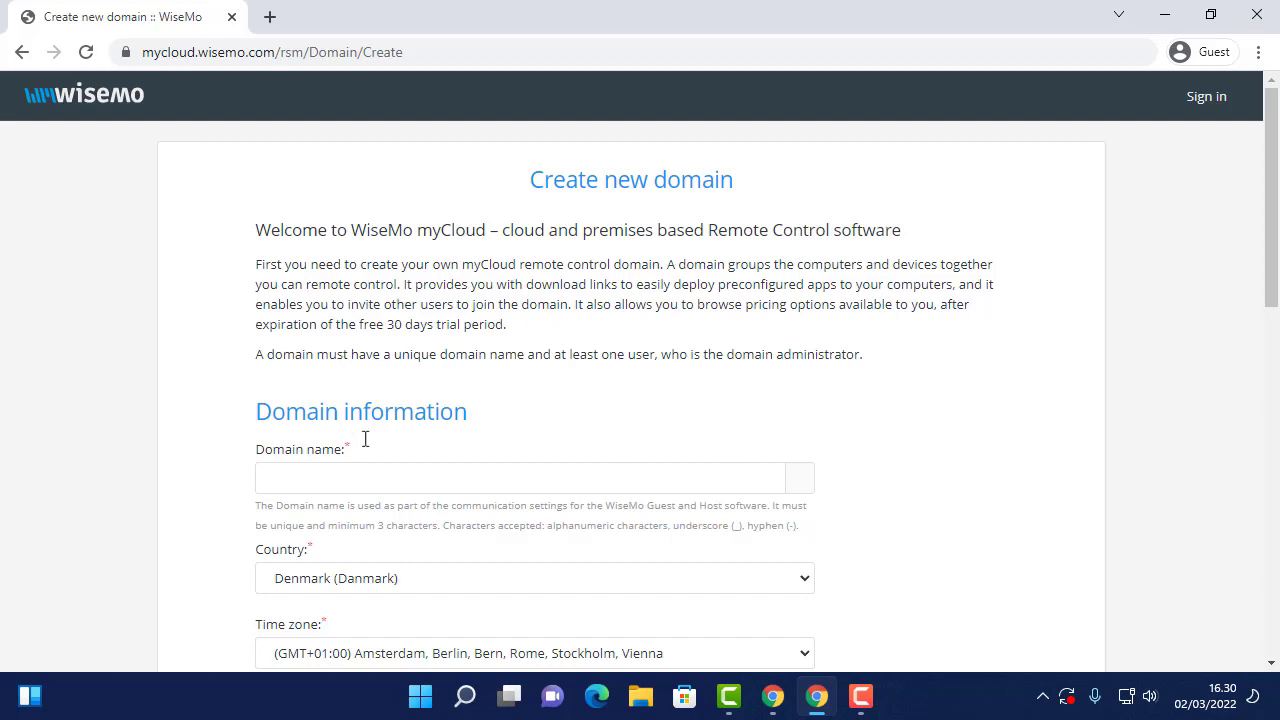
pyautogui.click(354, 478)
pyautogui.write('WiseMoDemo')
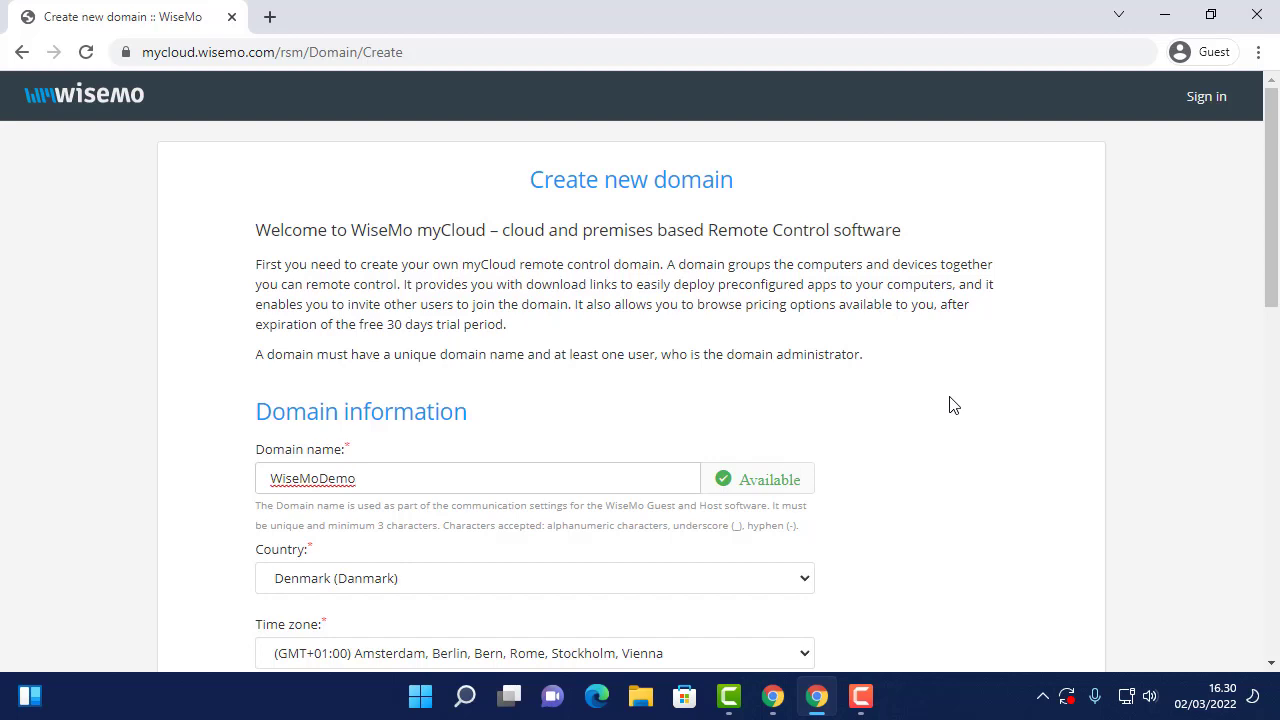
pyautogui.scroll(-2, 953, 404)
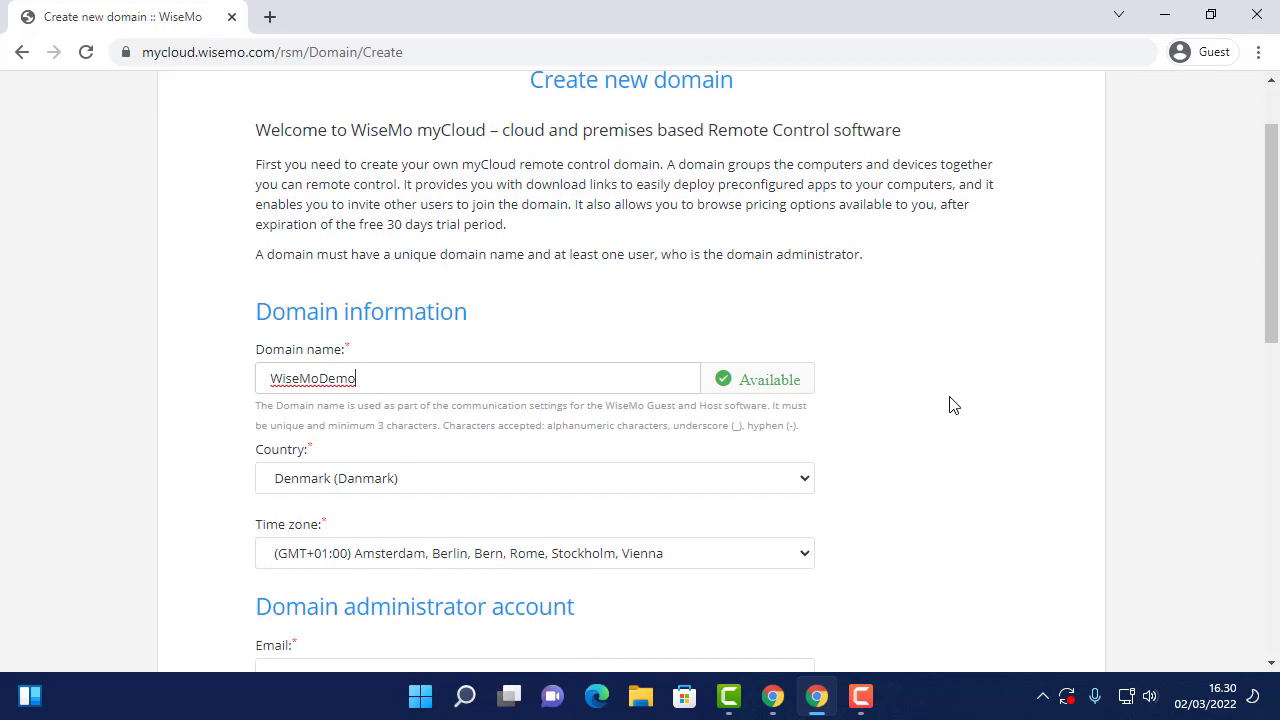
pyautogui.scroll(-1, 953, 404)
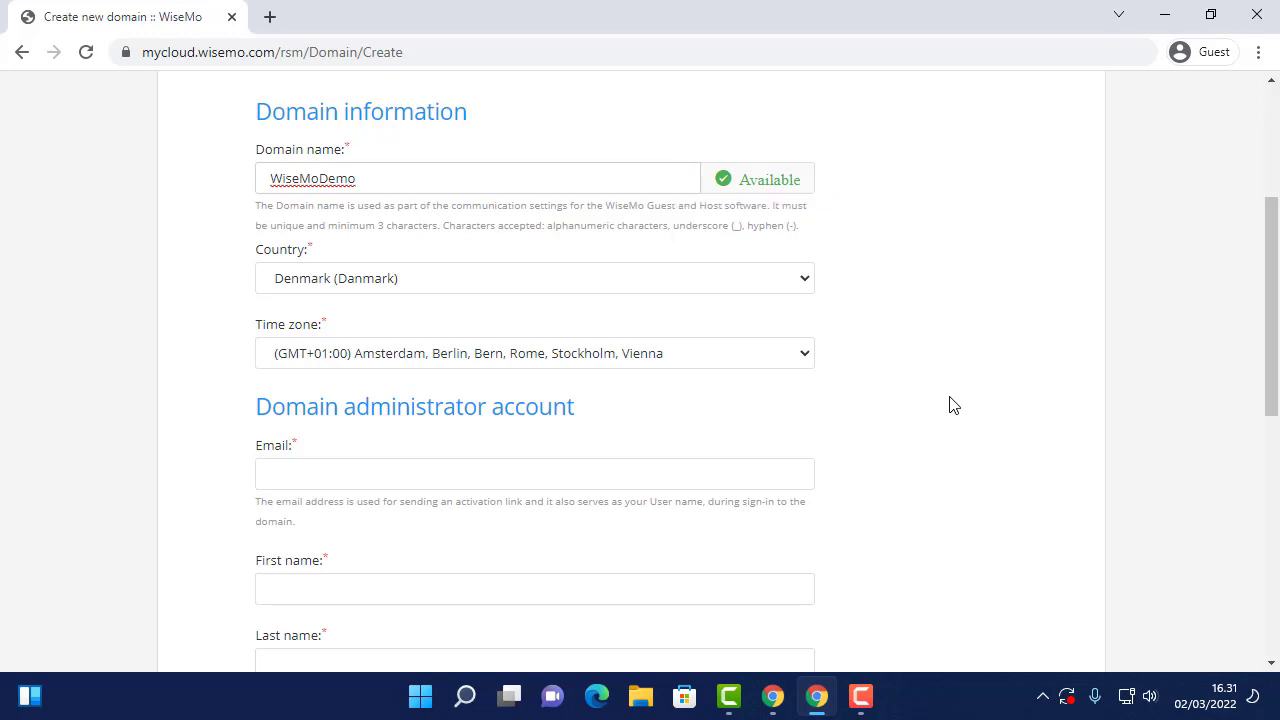
# Step: Enter the administrator's email address, first name and last name
pyautogui.click(663, 481)
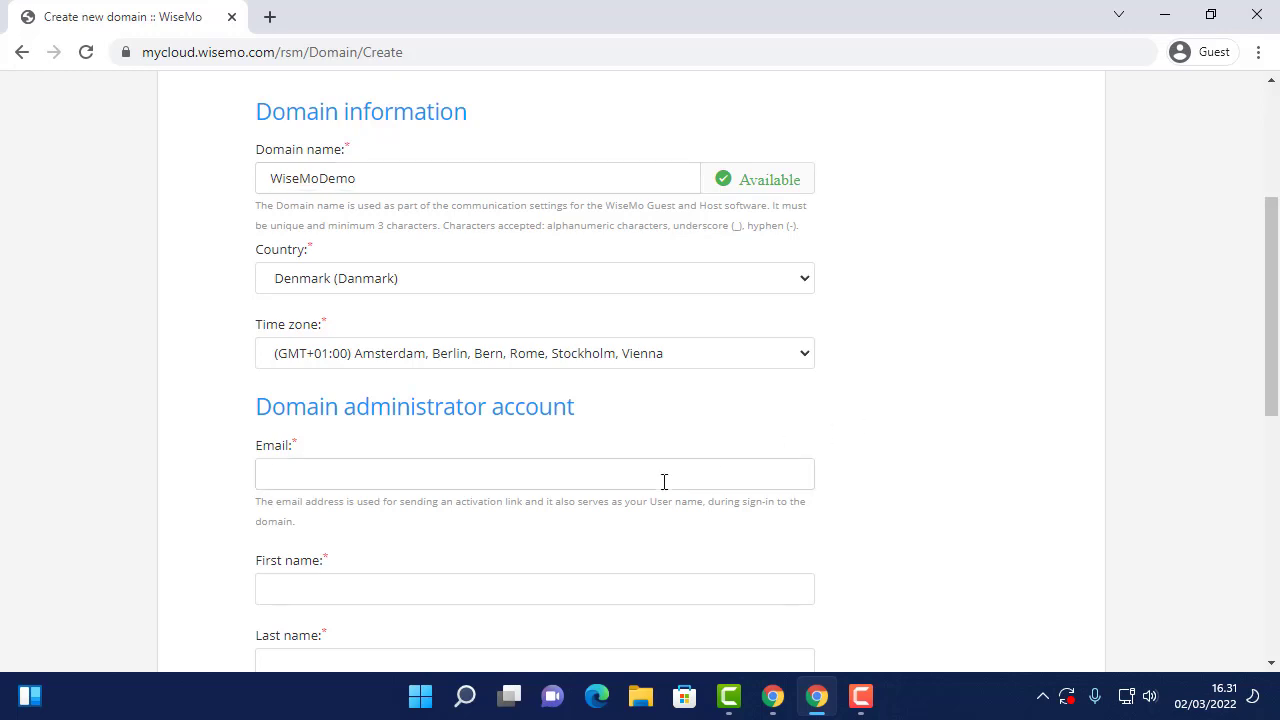
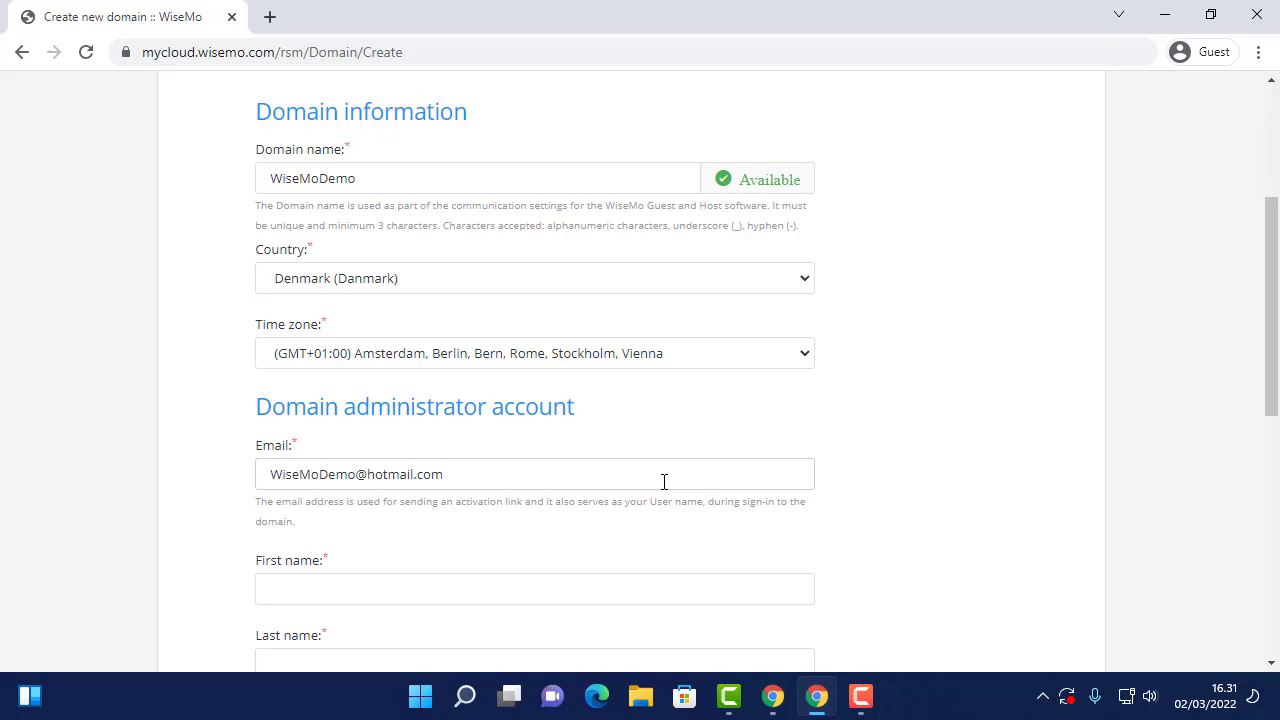
pyautogui.scroll(-3, 663, 481)
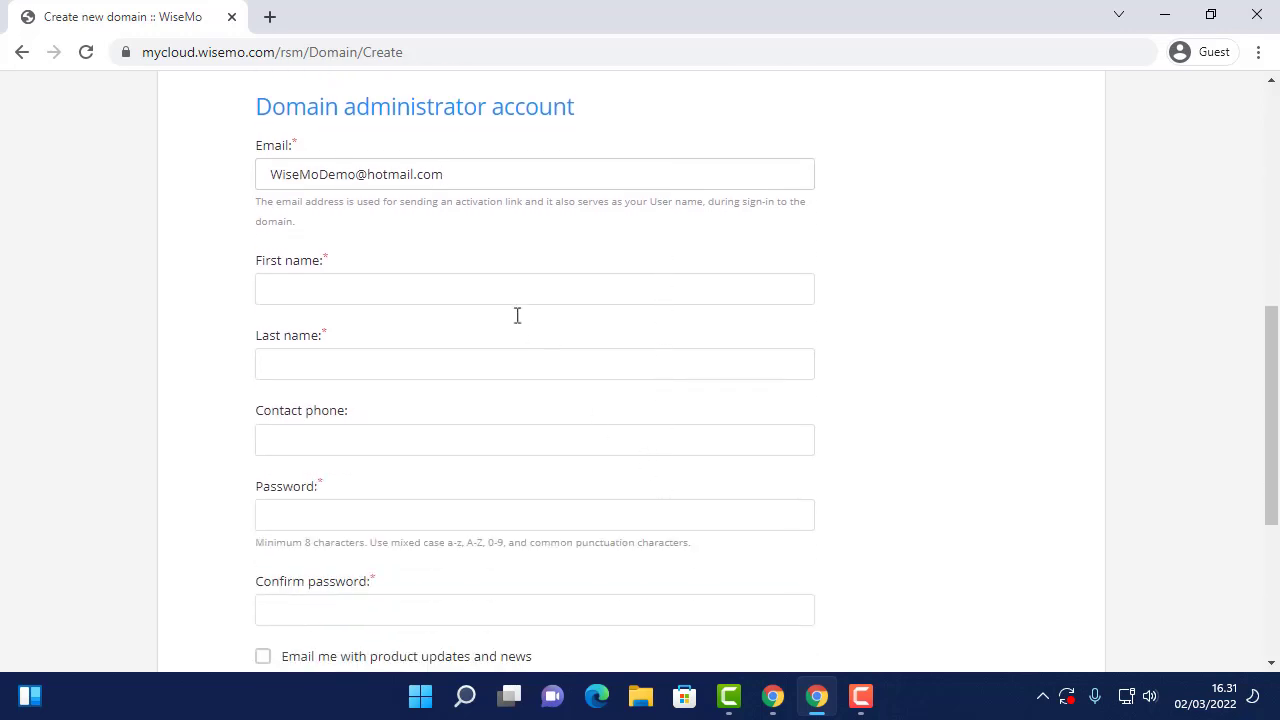
pyautogui.click(485, 279)
pyautogui.write('John')
pyautogui.press('Tab')
pyautogui.write('Smith')
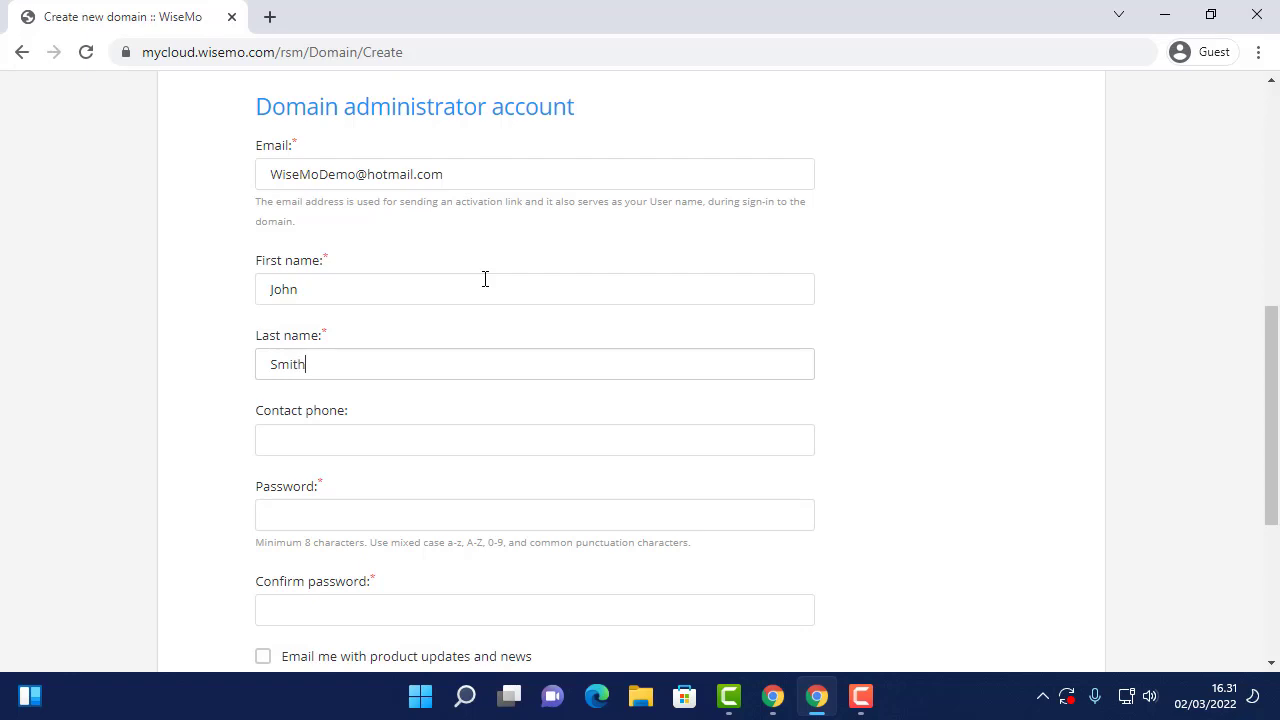
# Step: Set the administrator password and confirm it
pyautogui.press('Tab')
pyautogui.write('•••')
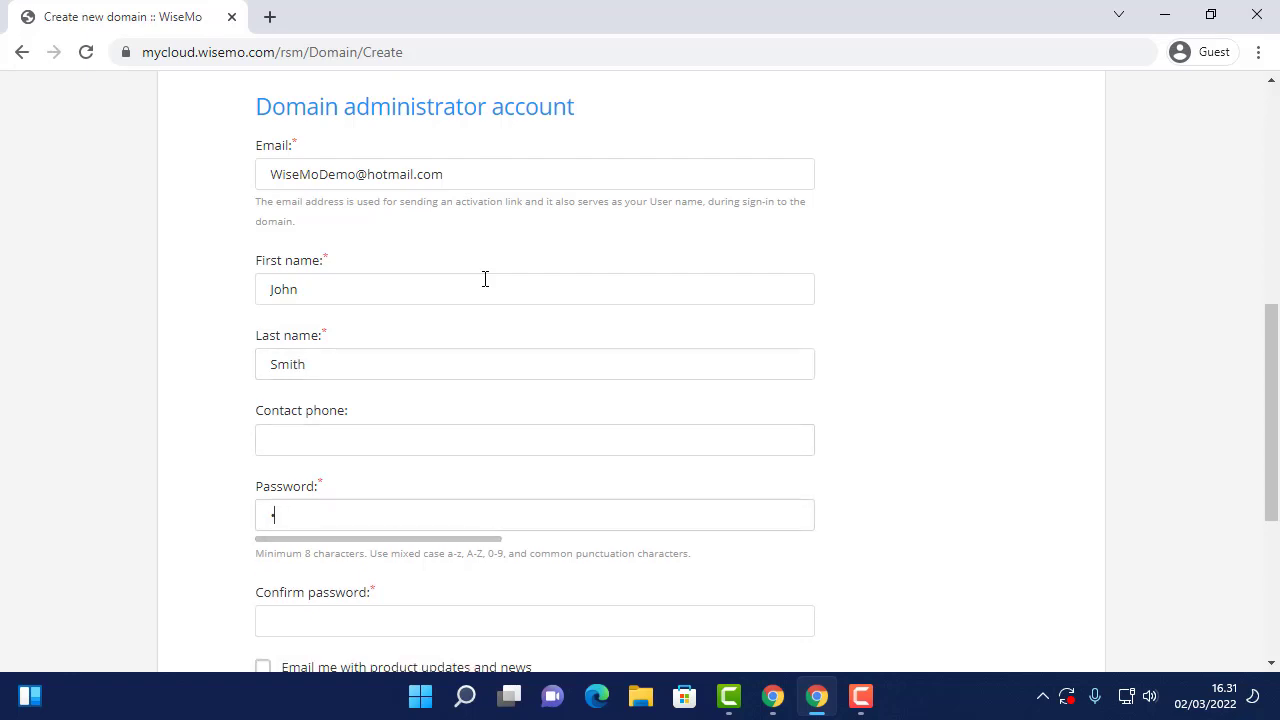
pyautogui.write('•••••')
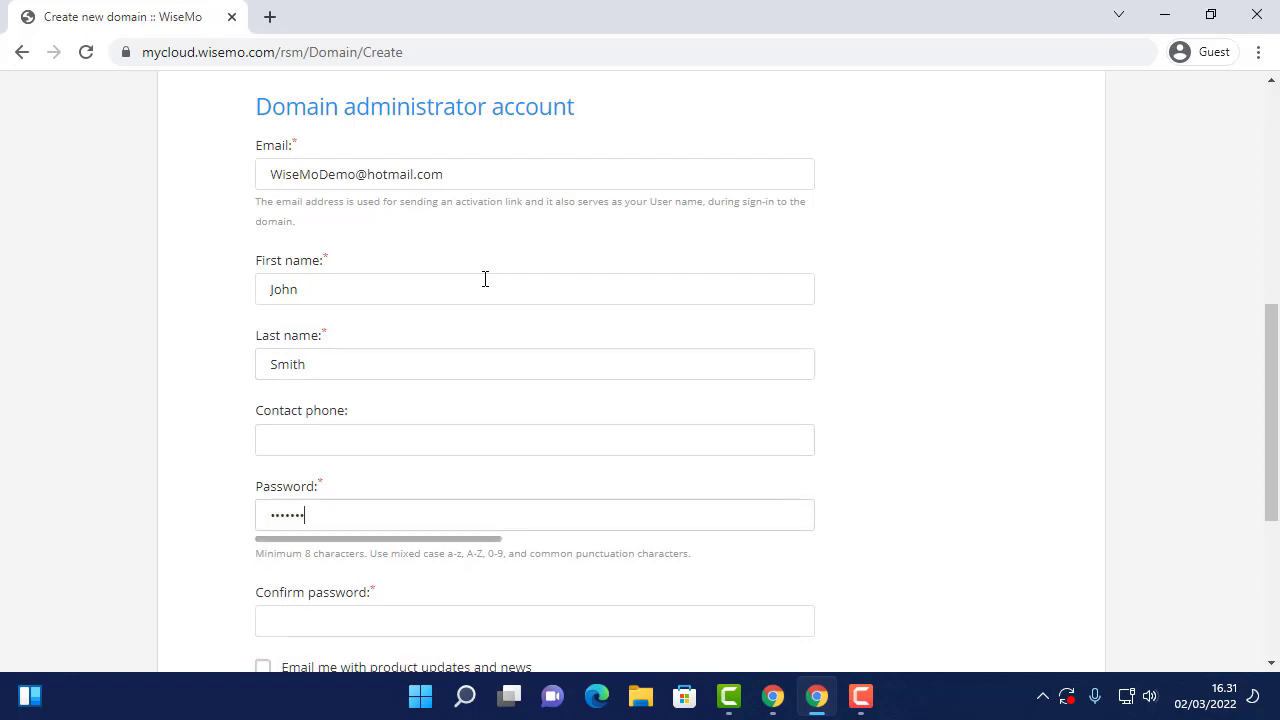
pyautogui.press('Tab')
pyautogui.write('••')
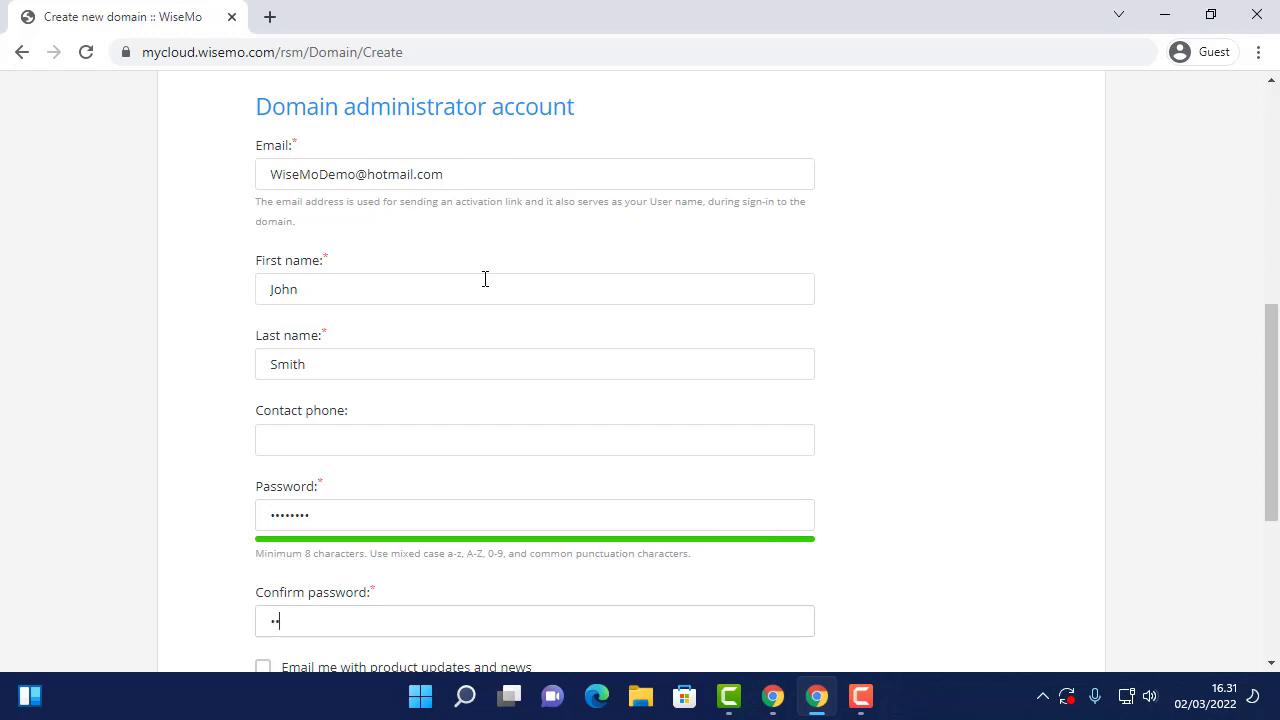
pyautogui.write('••••••')
# Step: Enter picture code OJPTG, opt in to updates, accept the licence terms, and create the domain
pyautogui.scroll(-3, 485, 279)
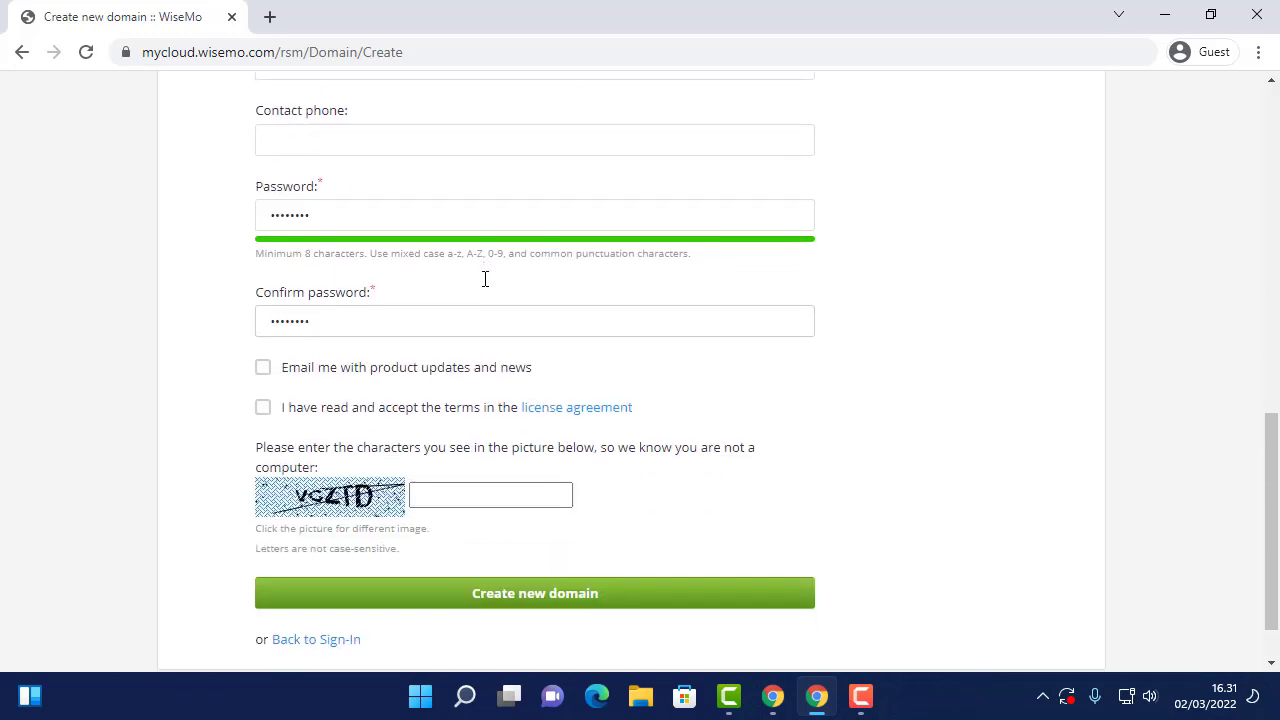
pyautogui.click(323, 505)
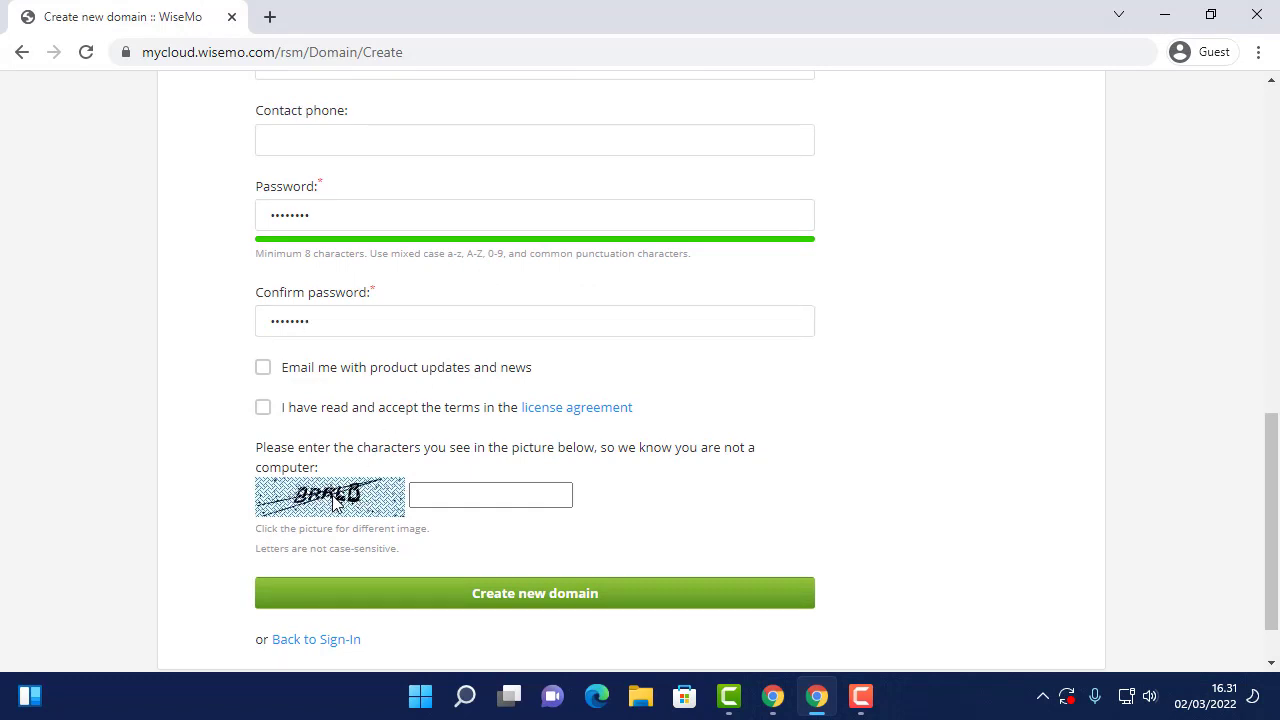
pyautogui.click(334, 500)
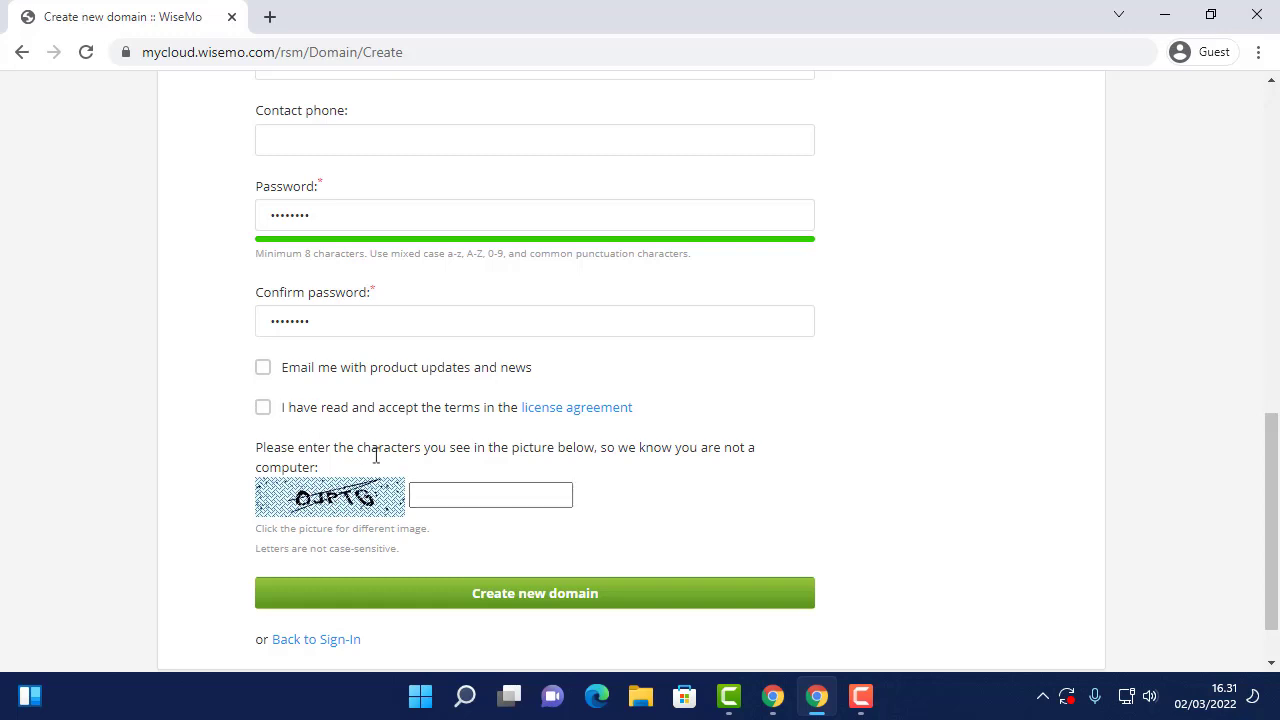
pyautogui.click(489, 496)
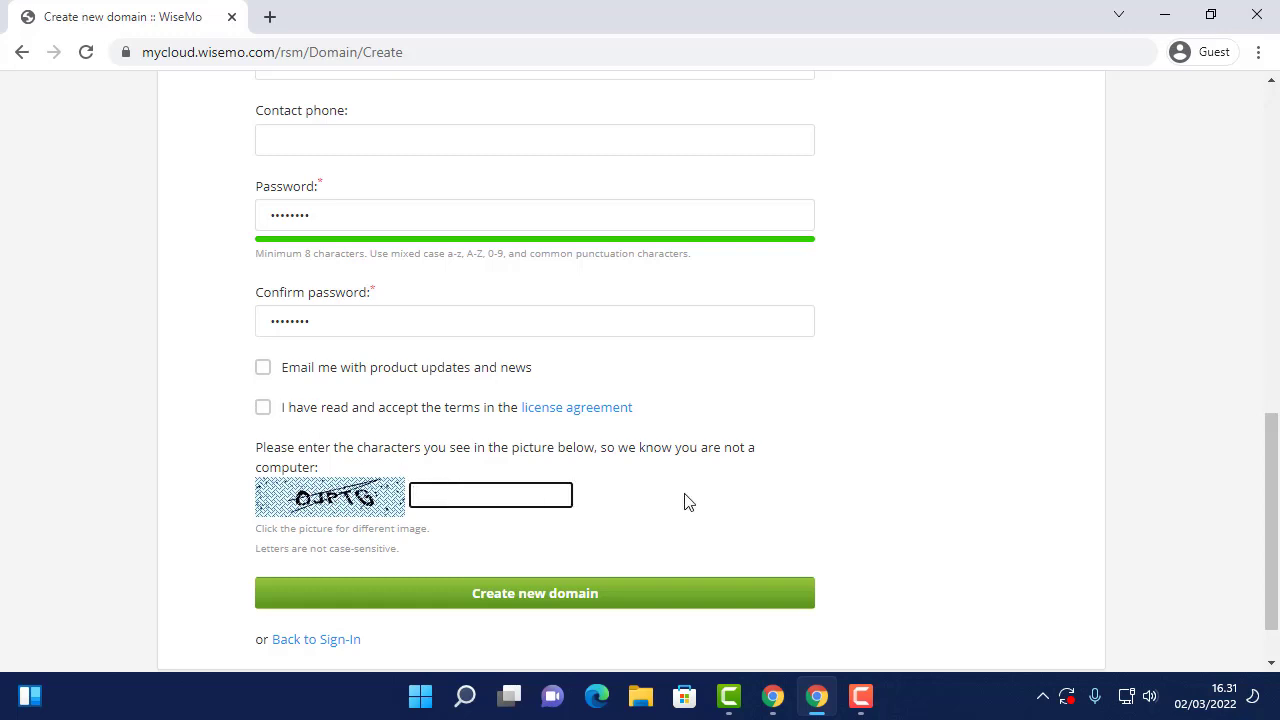
pyautogui.write('OJPTG')
pyautogui.click(262, 368)
pyautogui.click(262, 407)
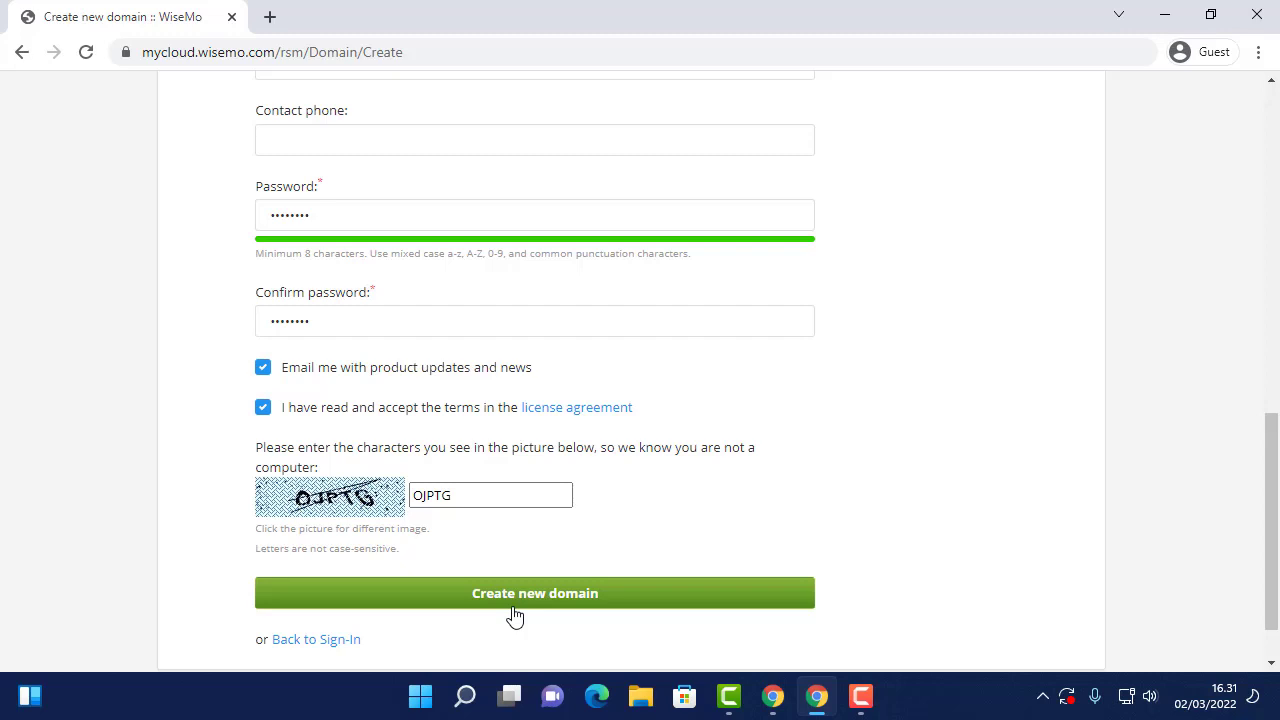
pyautogui.click(526, 602)
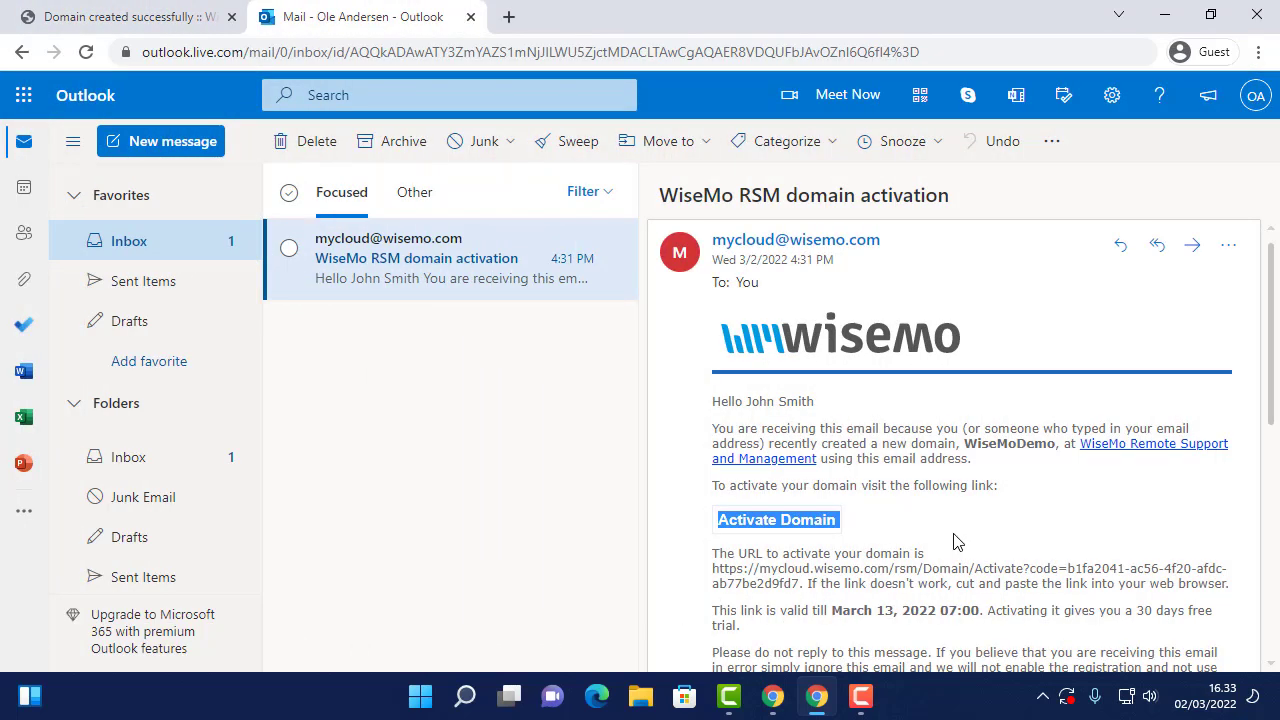
# Step: Follow the Activate Domain link in the WiseMo RSM activation email
pyautogui.scroll(-1, 1043, 540)
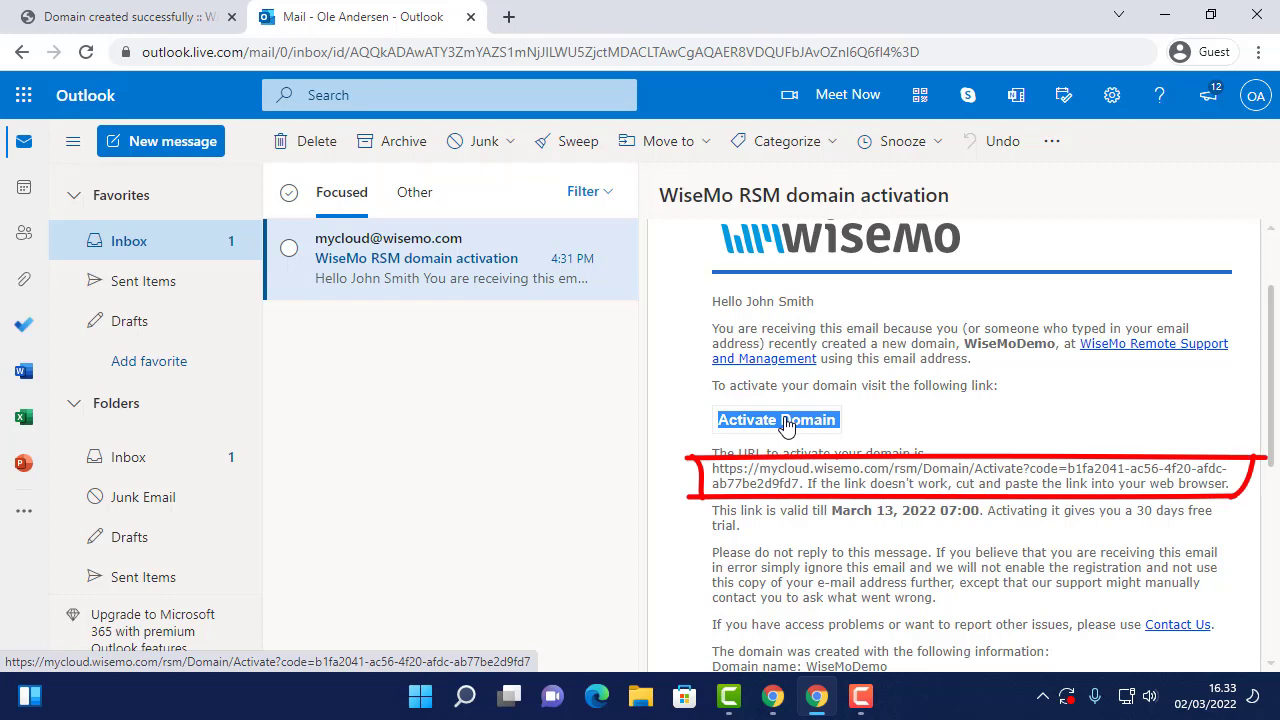
pyautogui.click(785, 420)
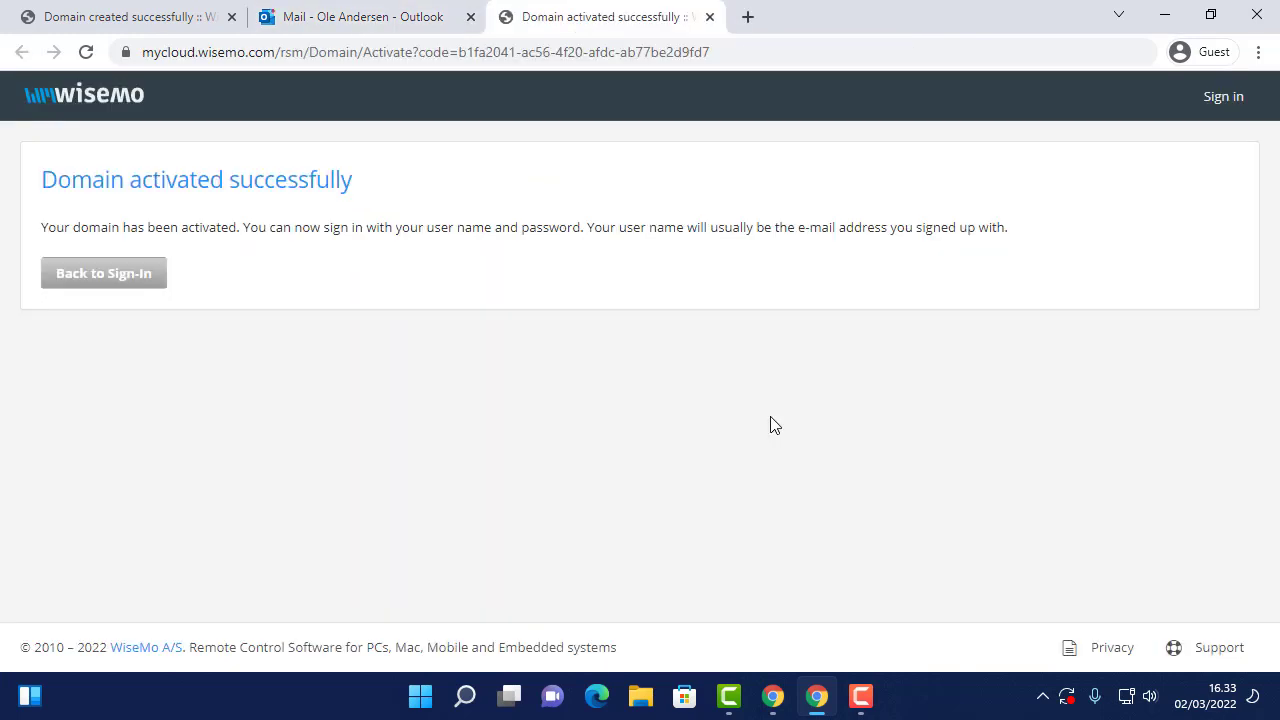
# Step: Sign in to myCloud with the account's email and password, with Remember me ticked
pyautogui.click(141, 276)
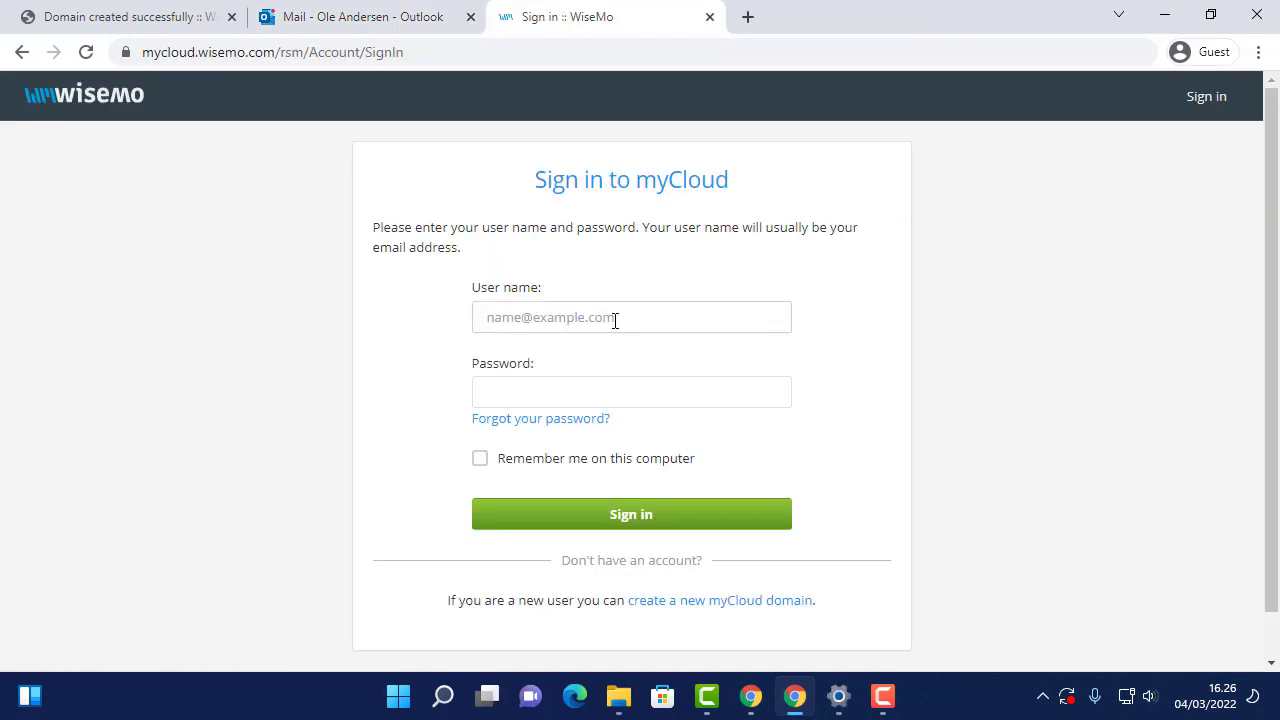
pyautogui.press('Tab')
pyautogui.write('********')
pyautogui.click(480, 458)
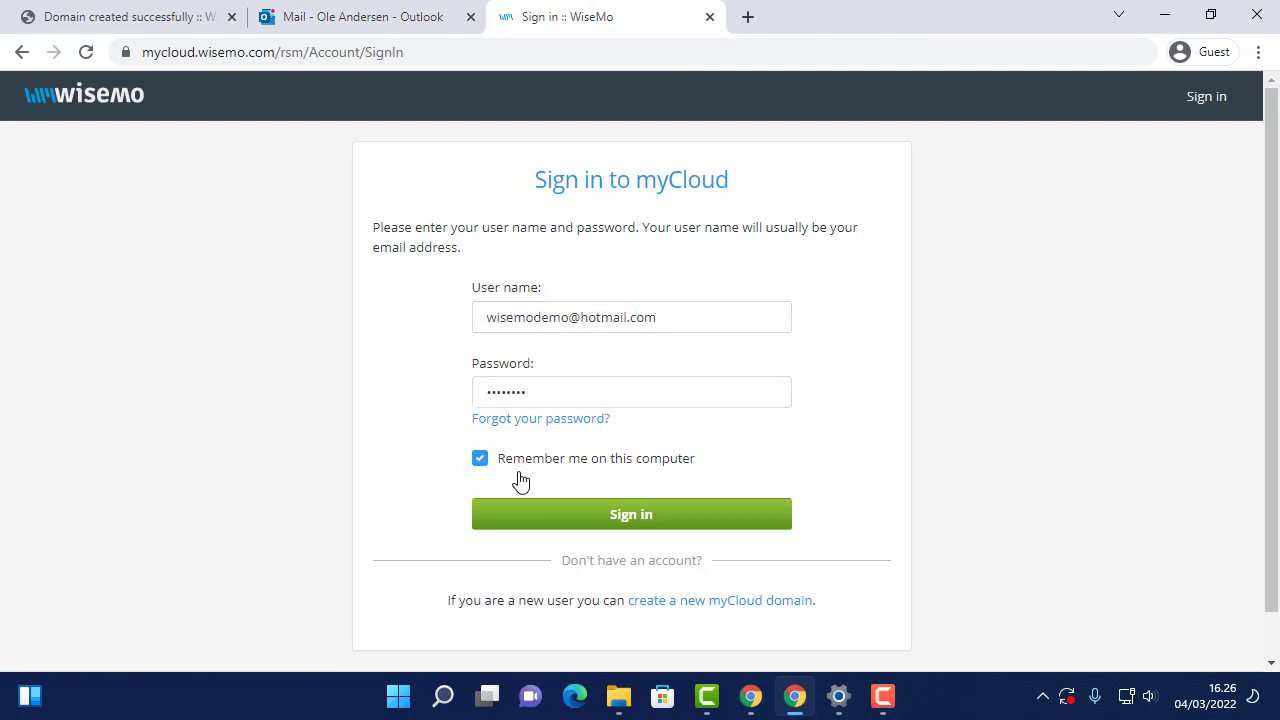
pyautogui.click(640, 515)
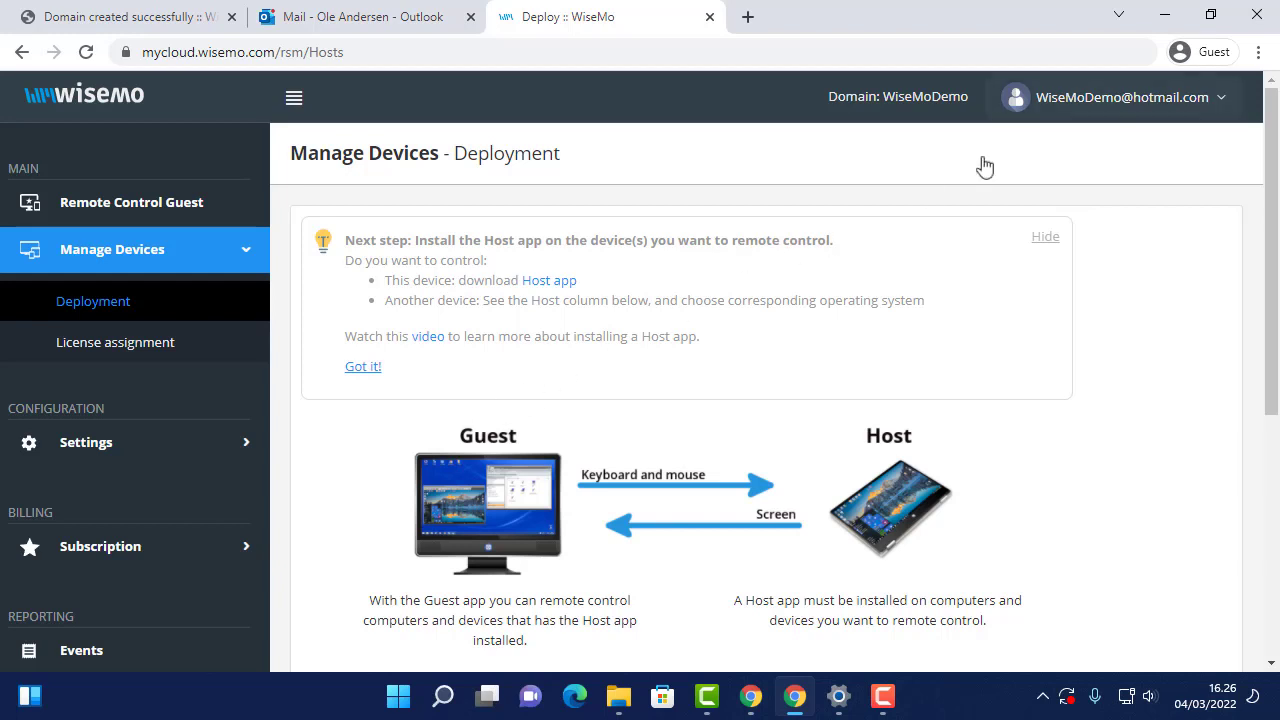
# Step: Open My profile from the account menu and scroll to Two-factor authentication
pyautogui.click(1095, 108)
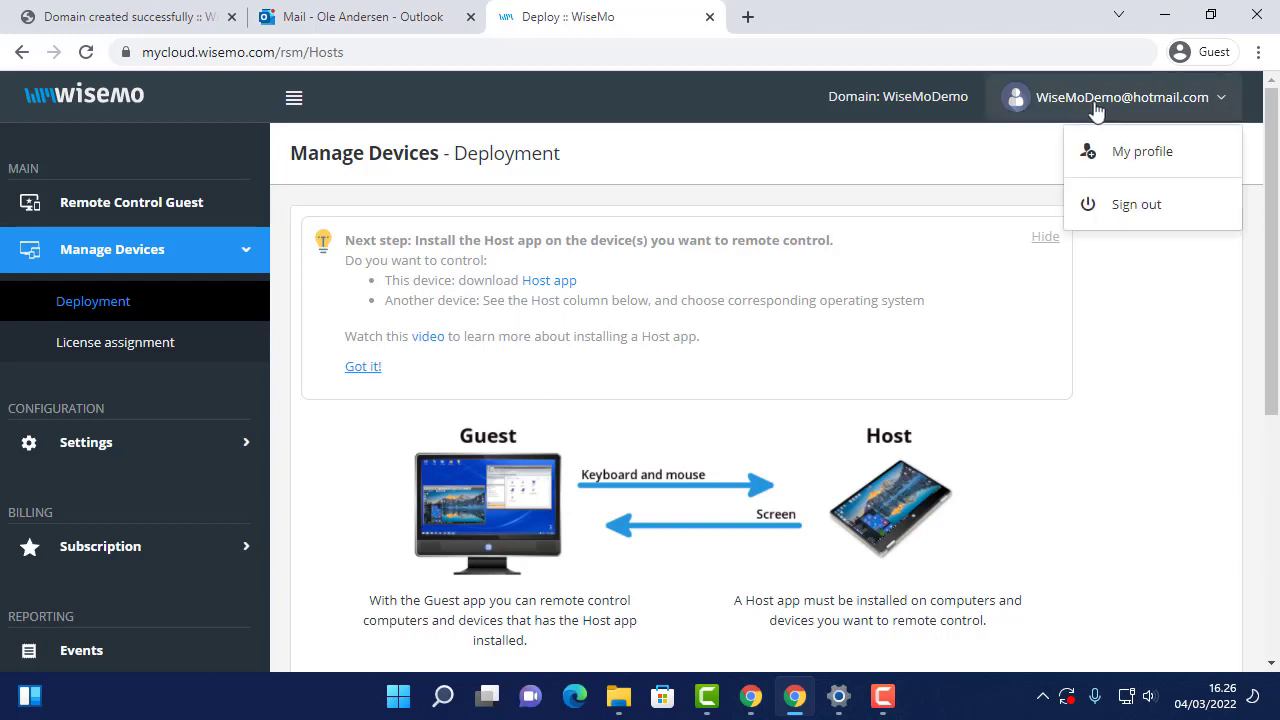
pyautogui.click(1129, 151)
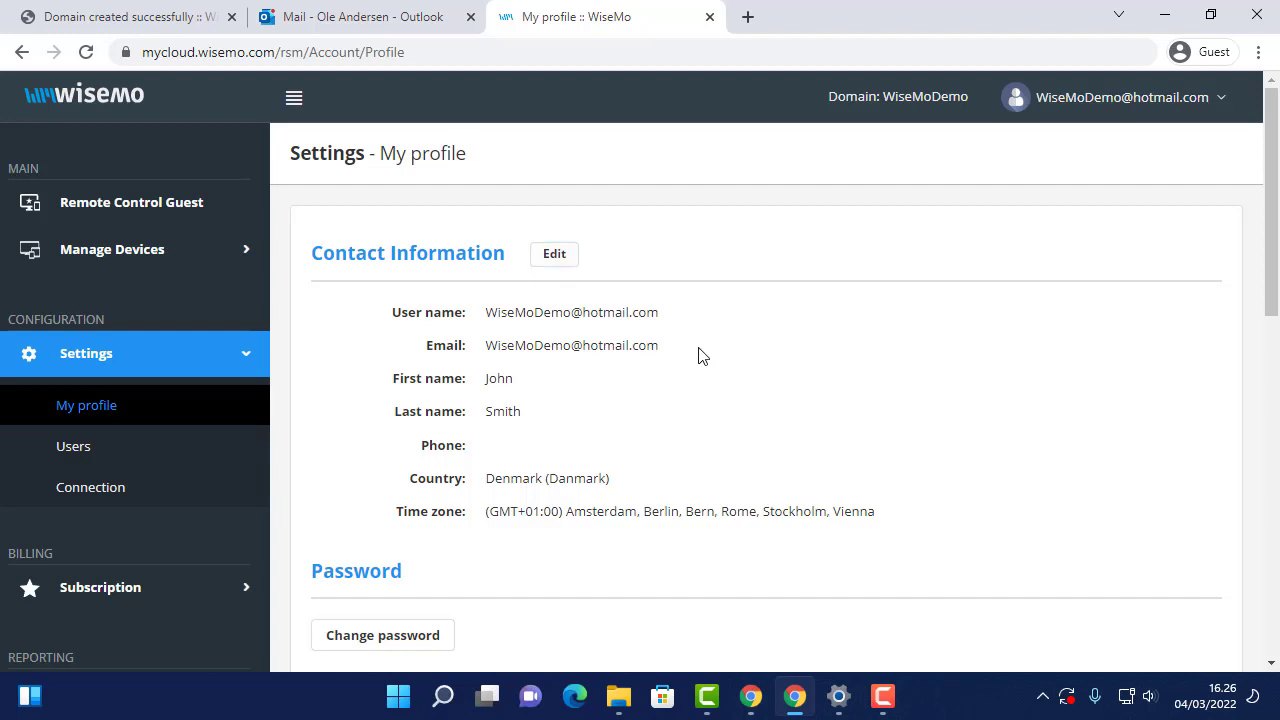
pyautogui.scroll(-3, 660, 356)
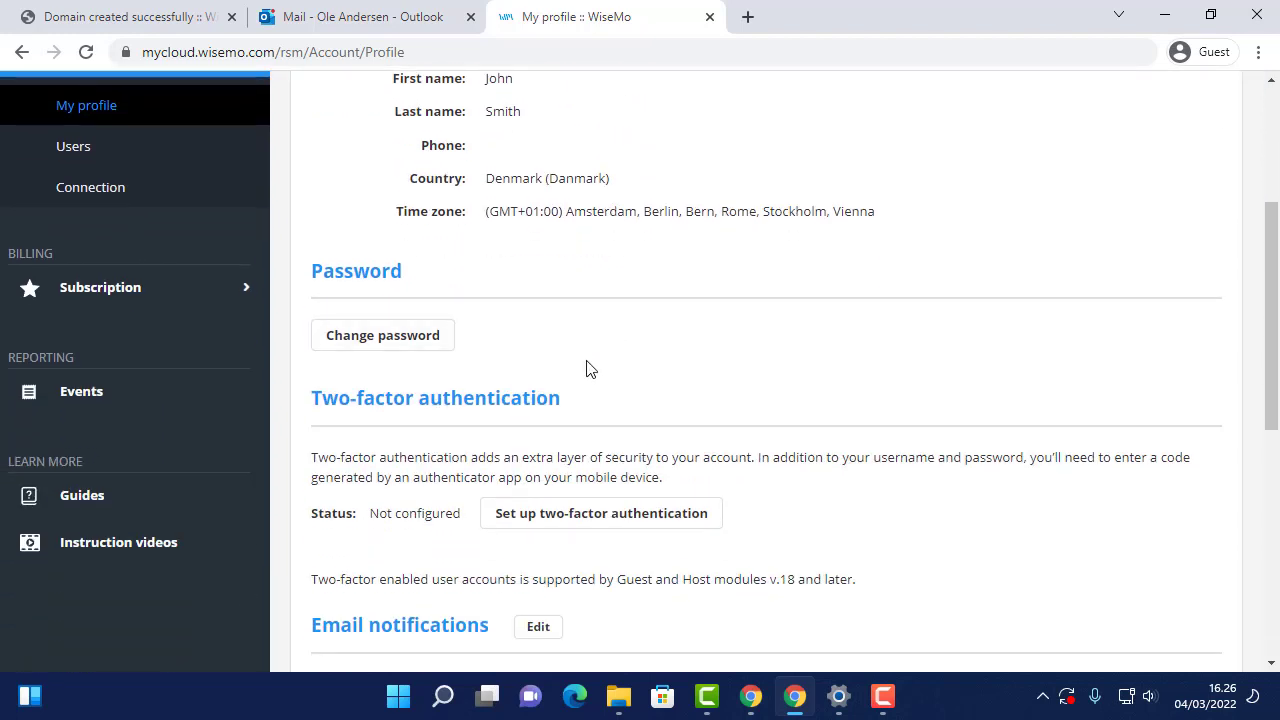
pyautogui.scroll(-2, 587, 369)
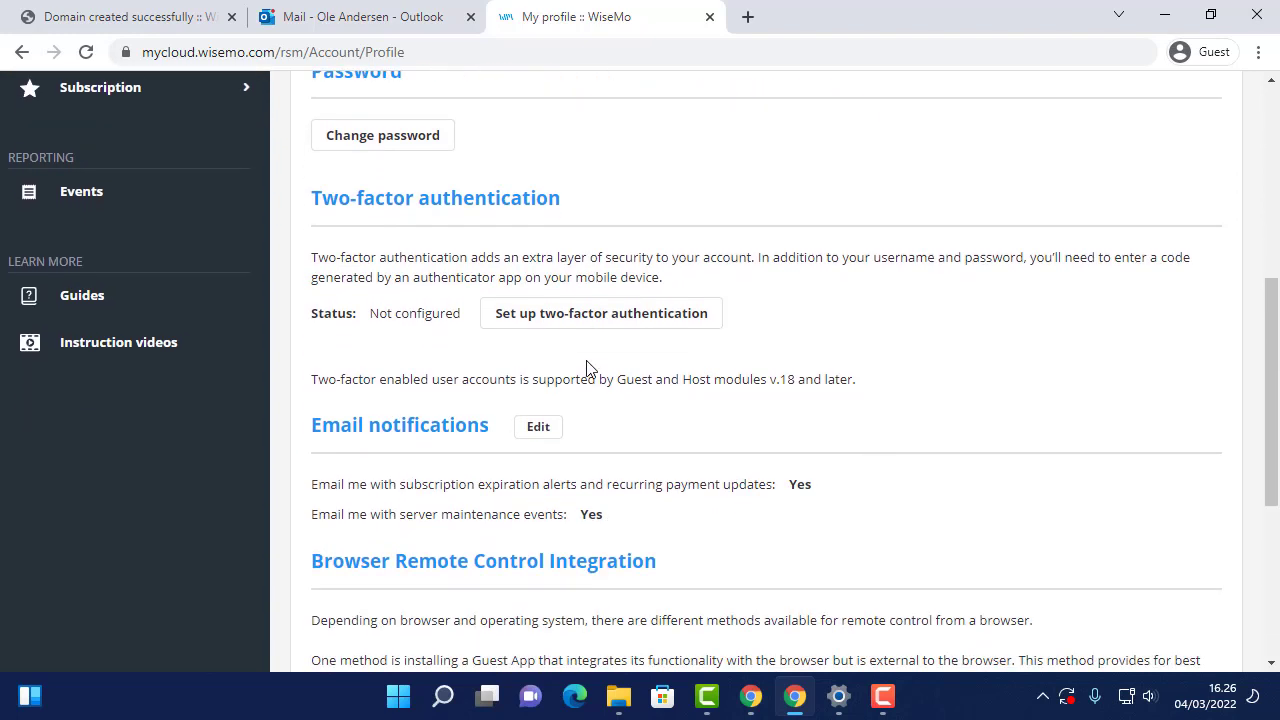
pyautogui.scroll(-1, 587, 369)
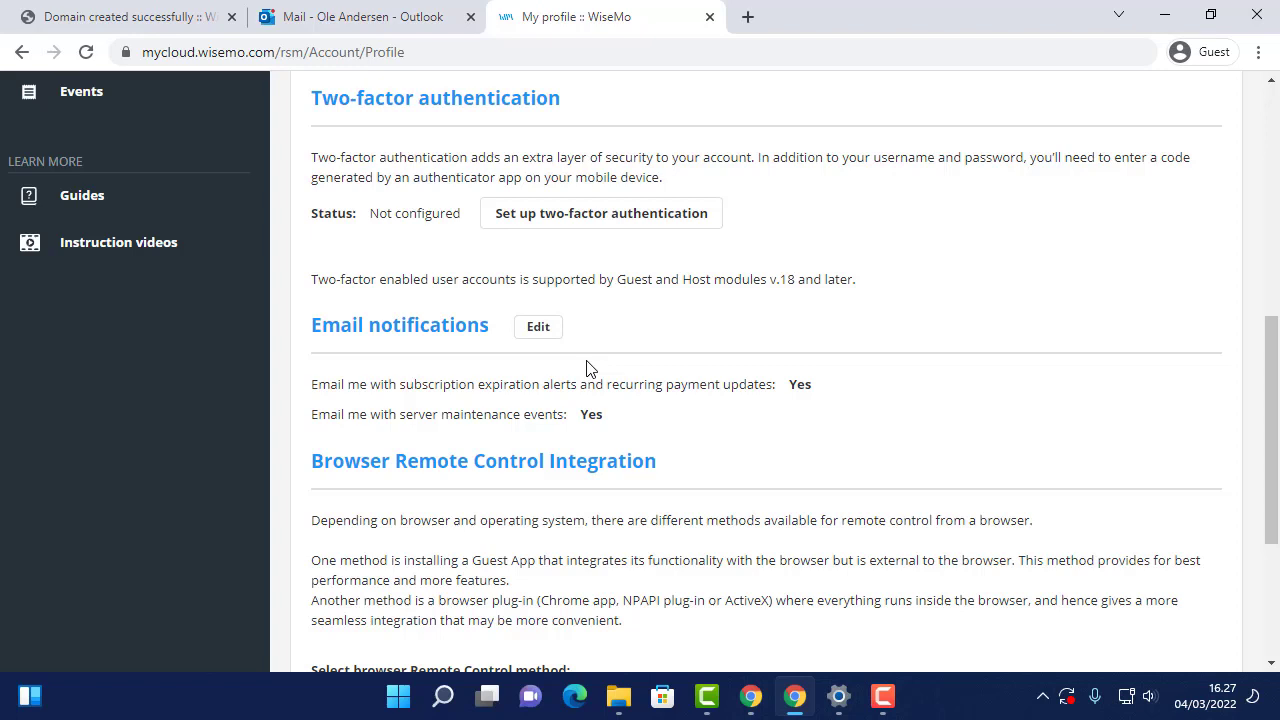
# Step: Start two-factor setup and confirm the recovery code has been saved
pyautogui.click(596, 216)
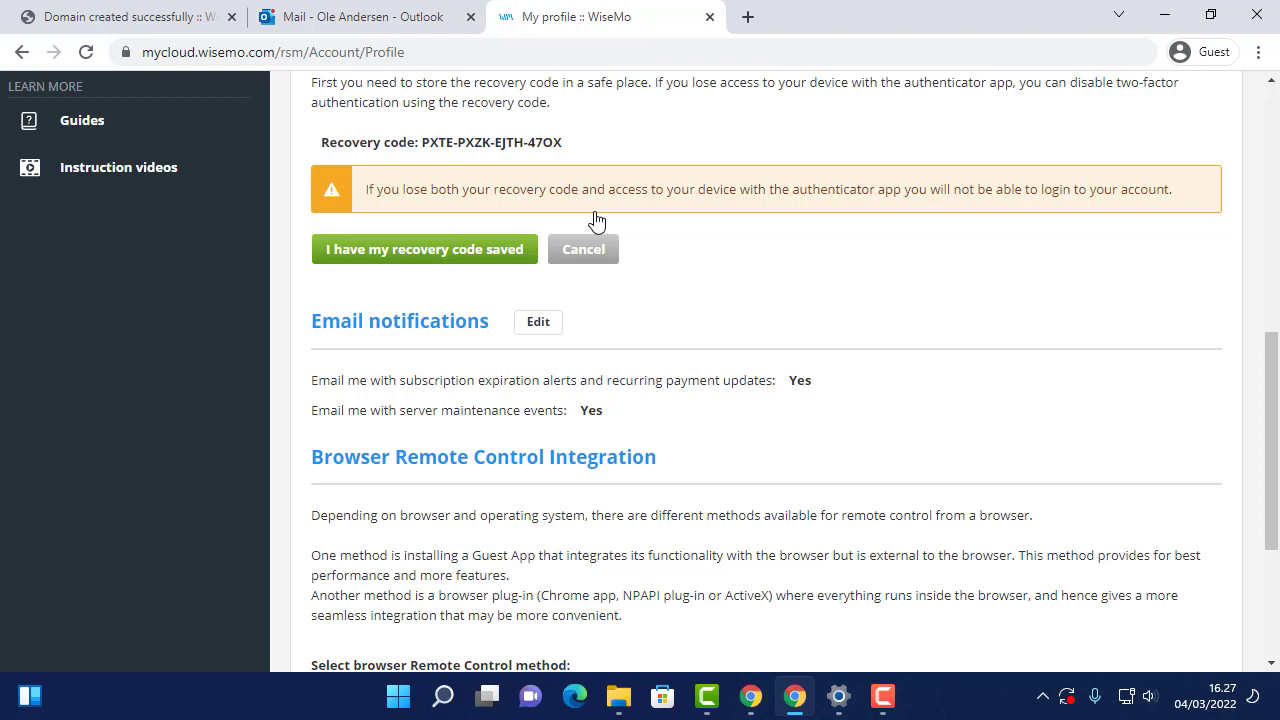
pyautogui.click(460, 253)
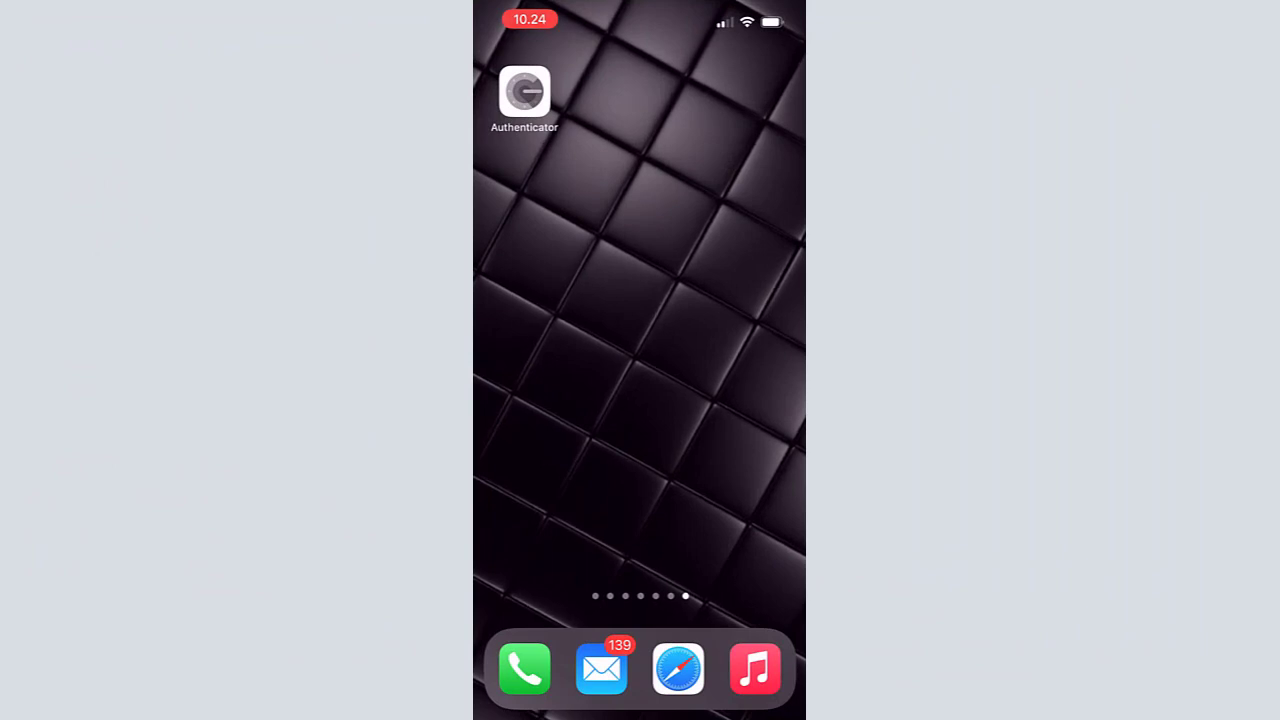
# Step: Add a WiseMo myCloud account in Google Authenticator by scanning the page's QR code
pyautogui.click(524, 92)
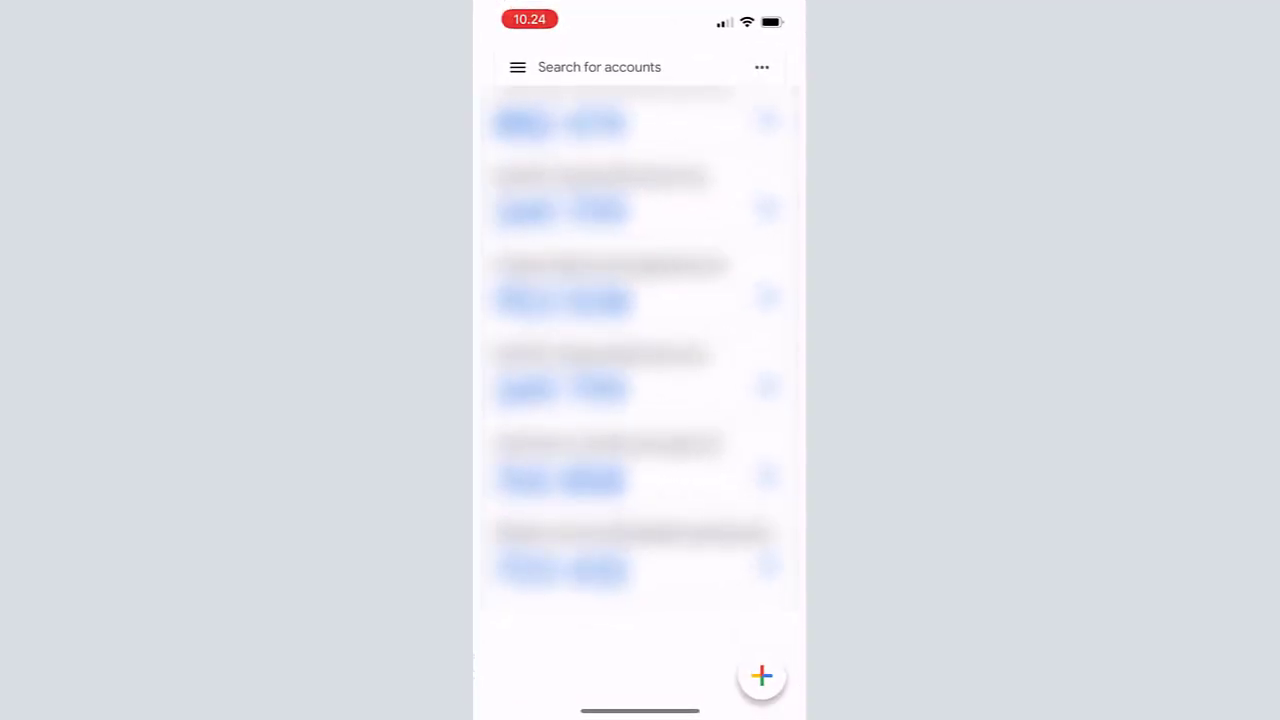
pyautogui.click(762, 676)
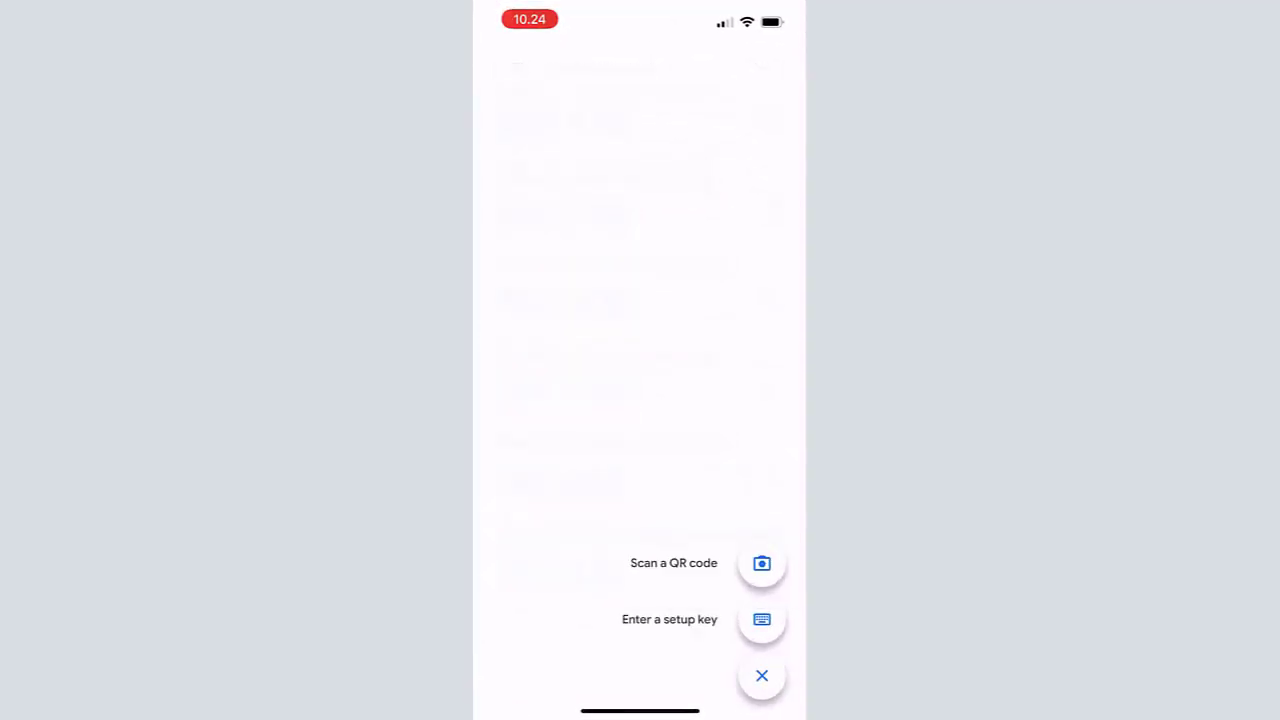
pyautogui.click(762, 563)
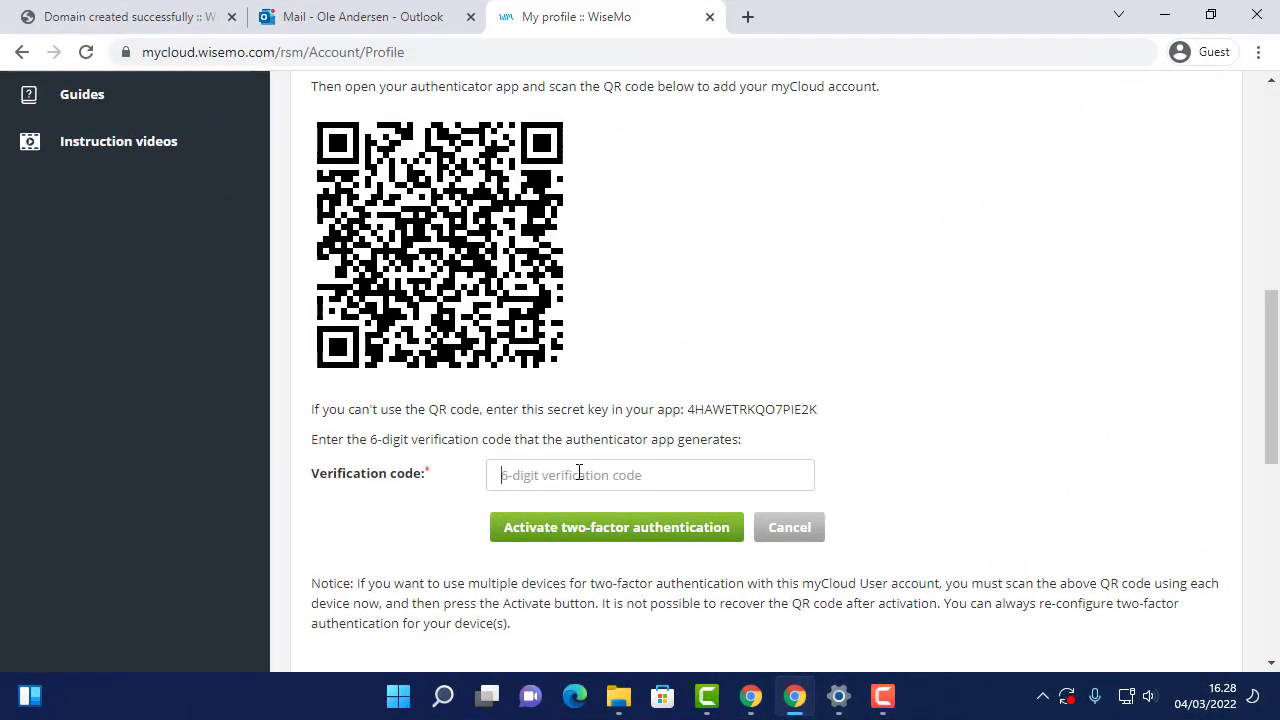
pyautogui.click(596, 528)
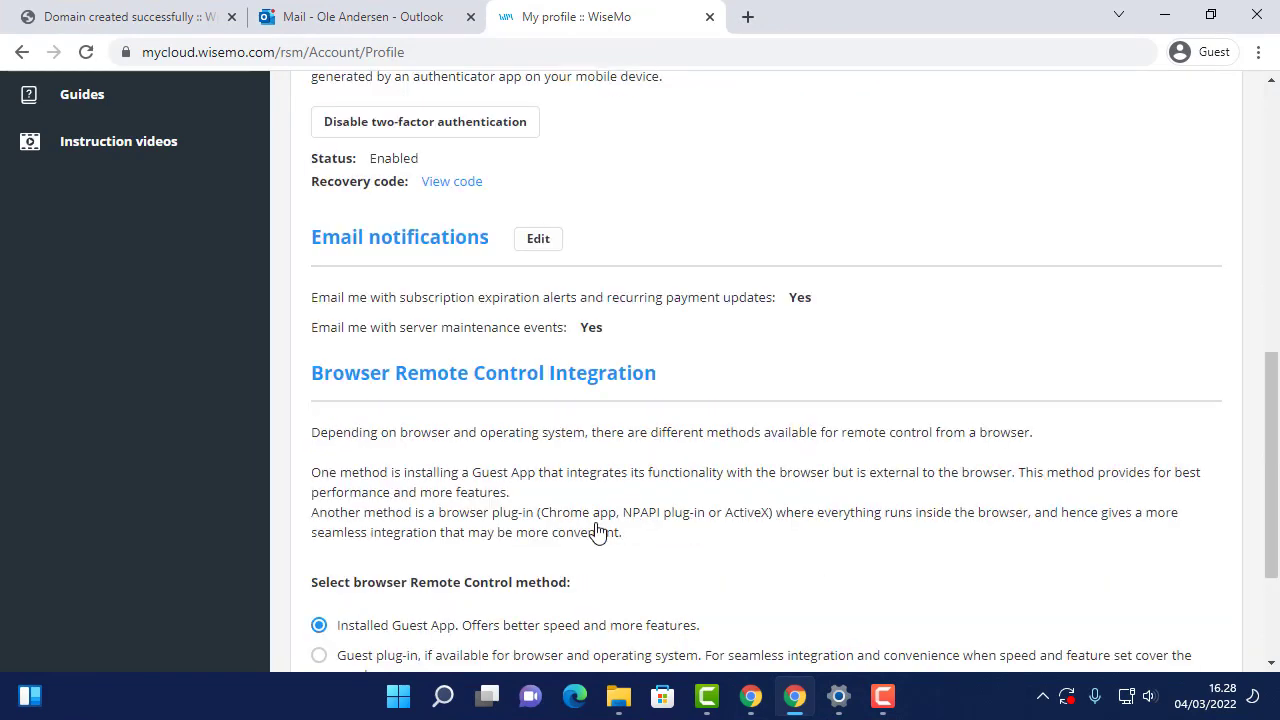
pyautogui.scroll(2, 596, 530)
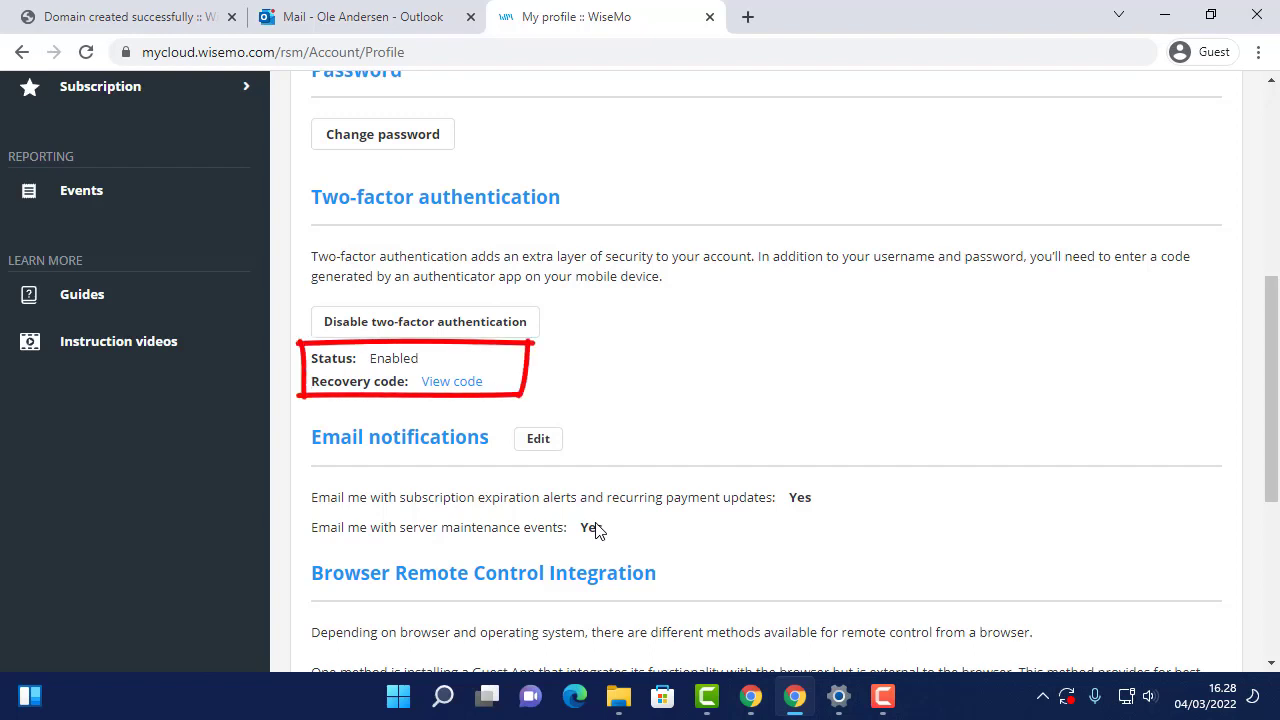
pyautogui.scroll(5, 596, 530)
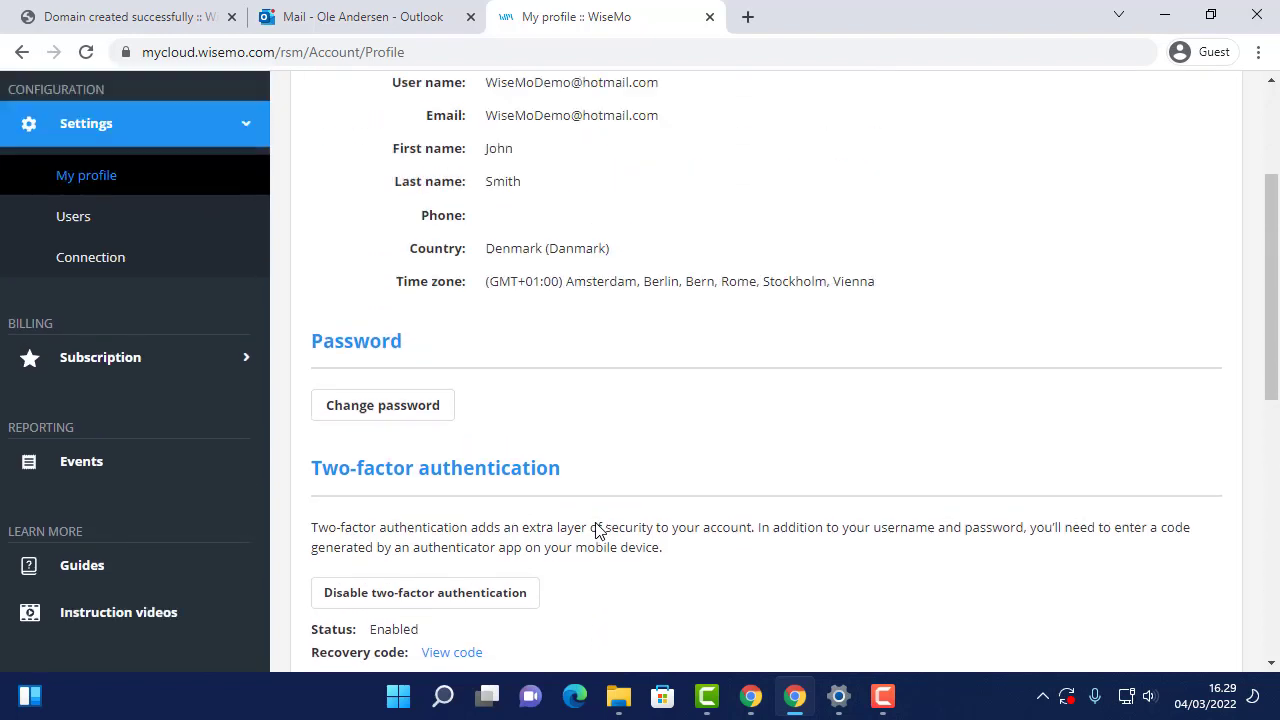
pyautogui.click(1221, 97)
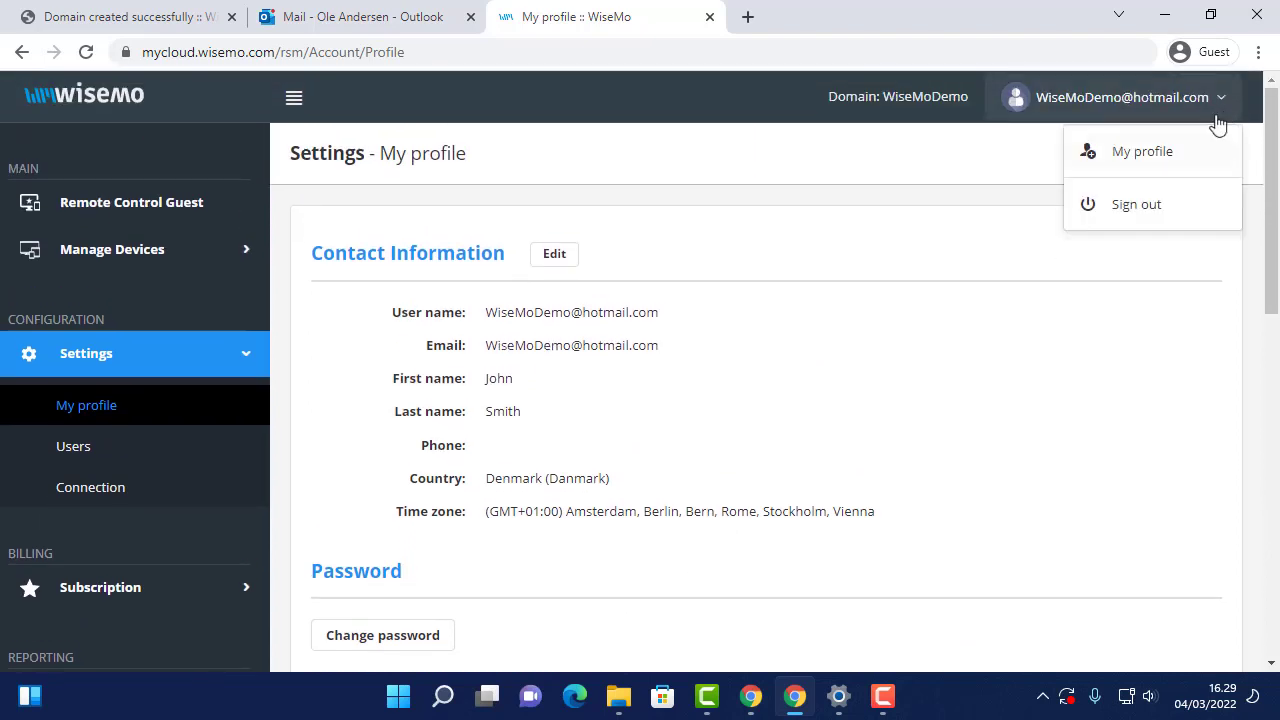
# Step: Sign out, then sign back in with the account's e-mail address and password
pyautogui.click(1145, 207)
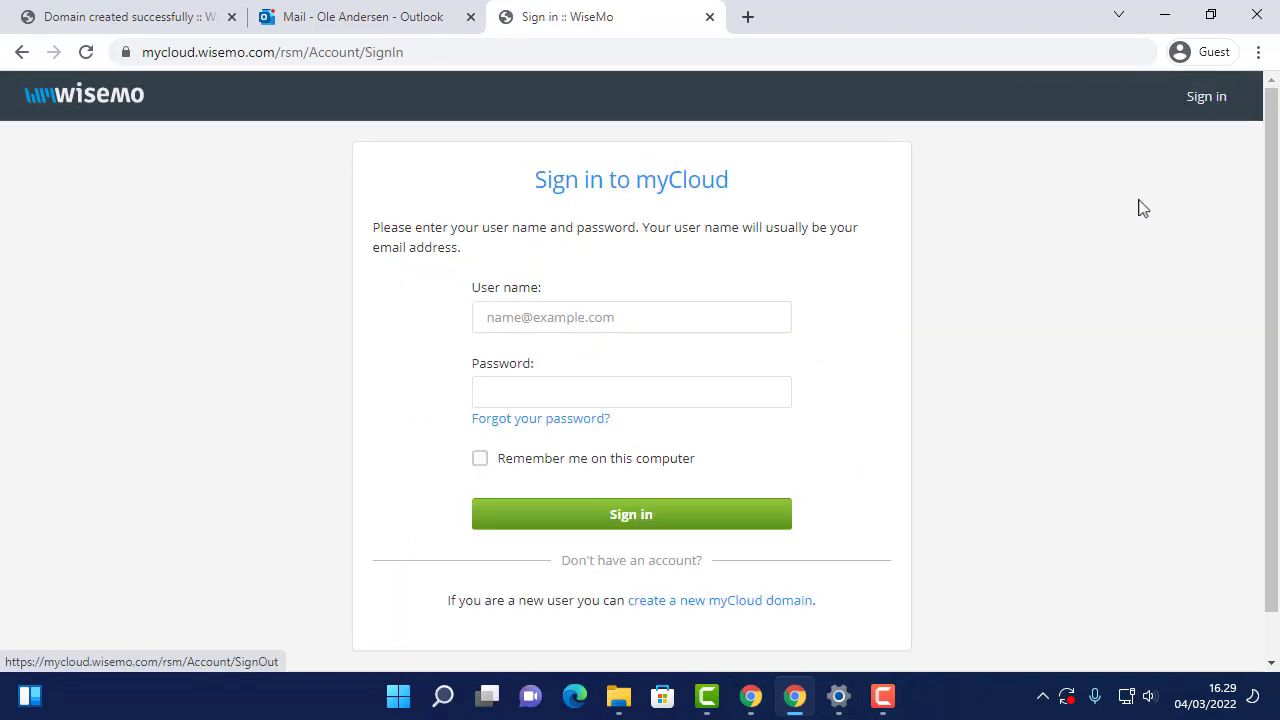
pyautogui.click(506, 318)
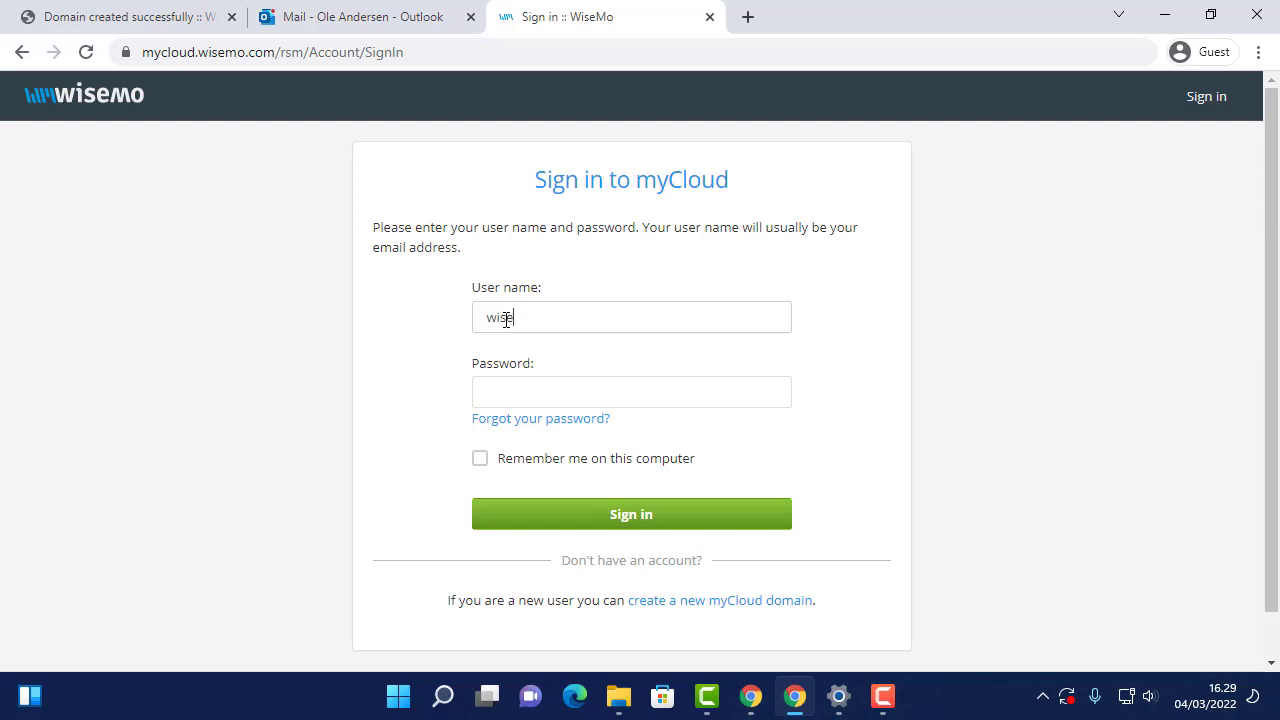
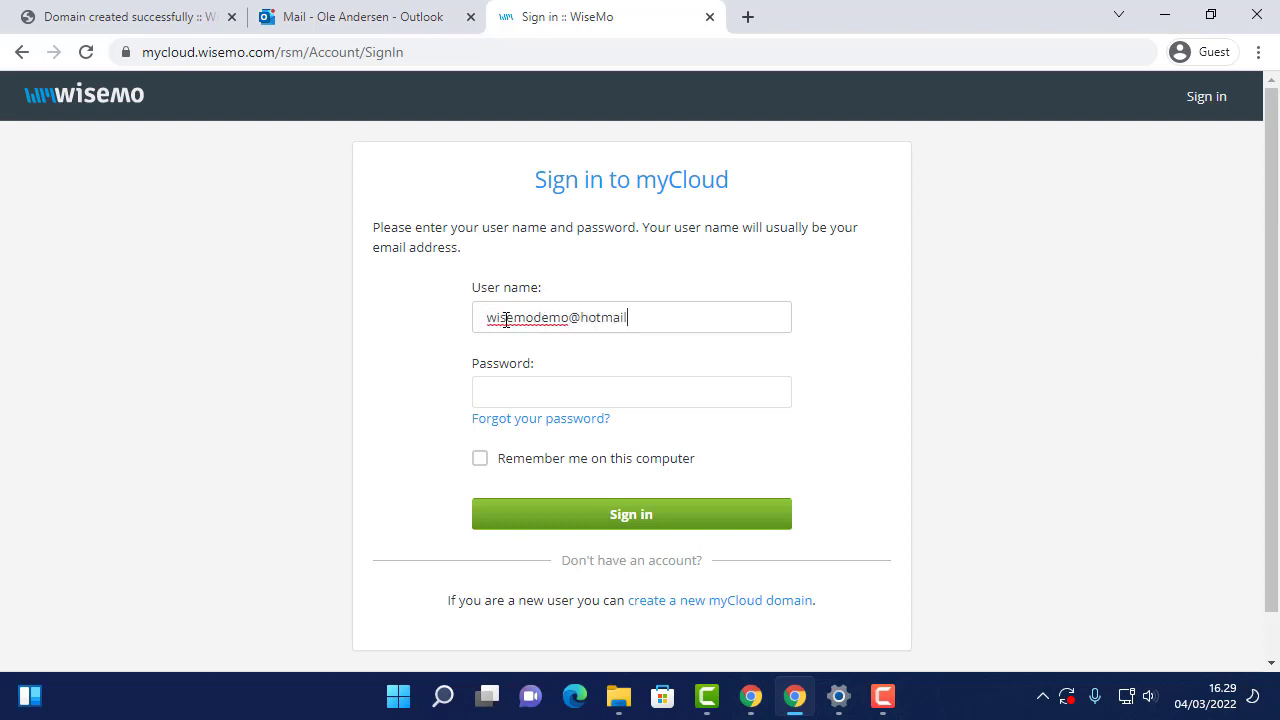
pyautogui.press('Tab')
pyautogui.write('•••••••')
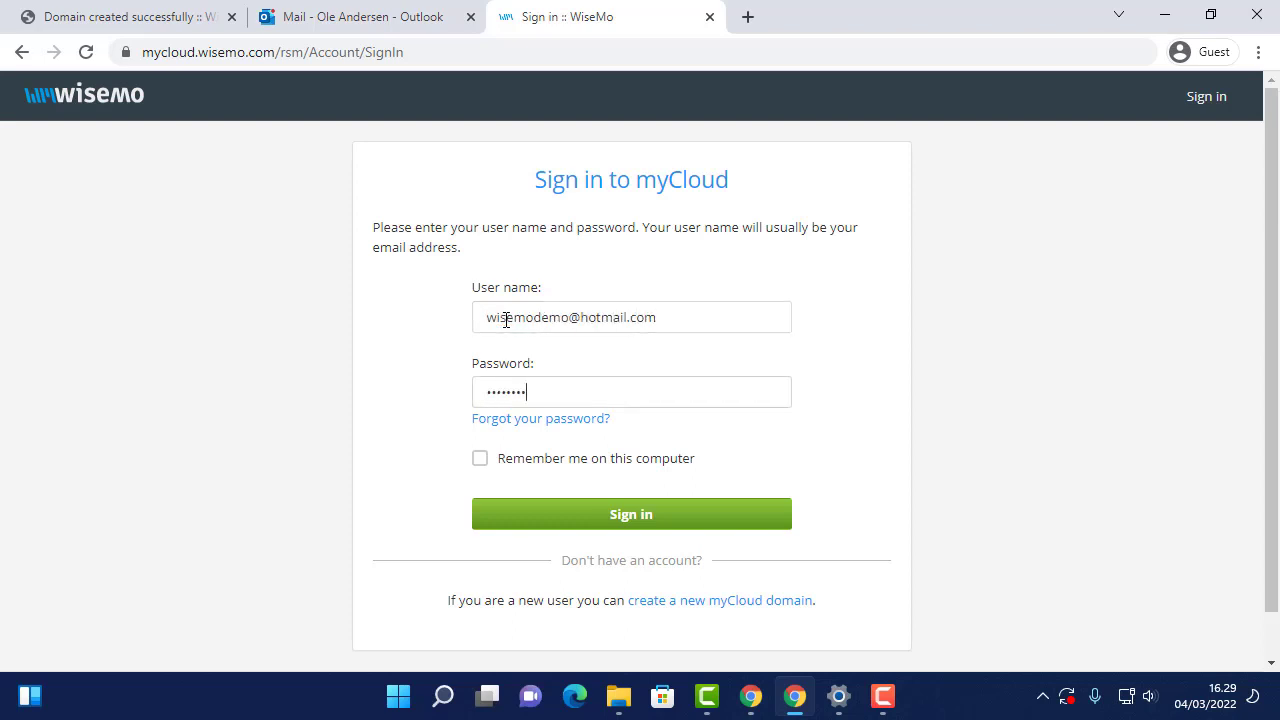
pyautogui.click(635, 515)
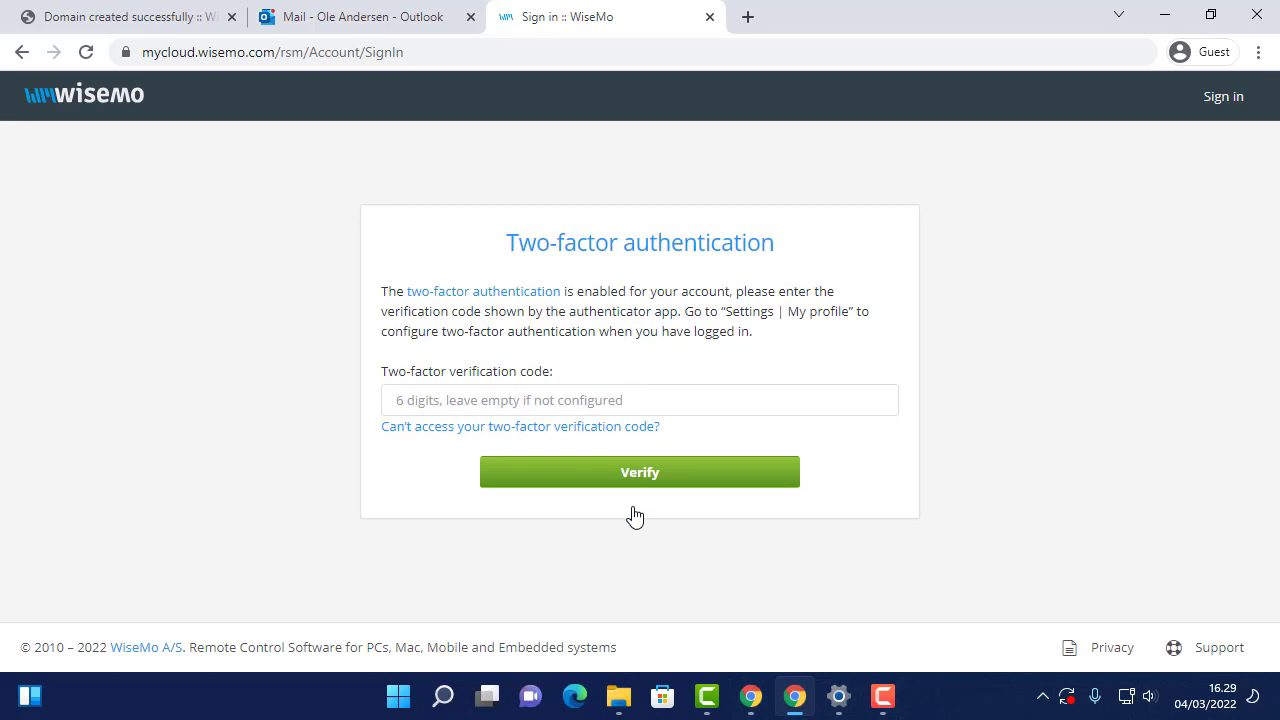
# Step: Enter the six-digit authenticator code and verify it to complete sign-in
pyautogui.click(582, 401)
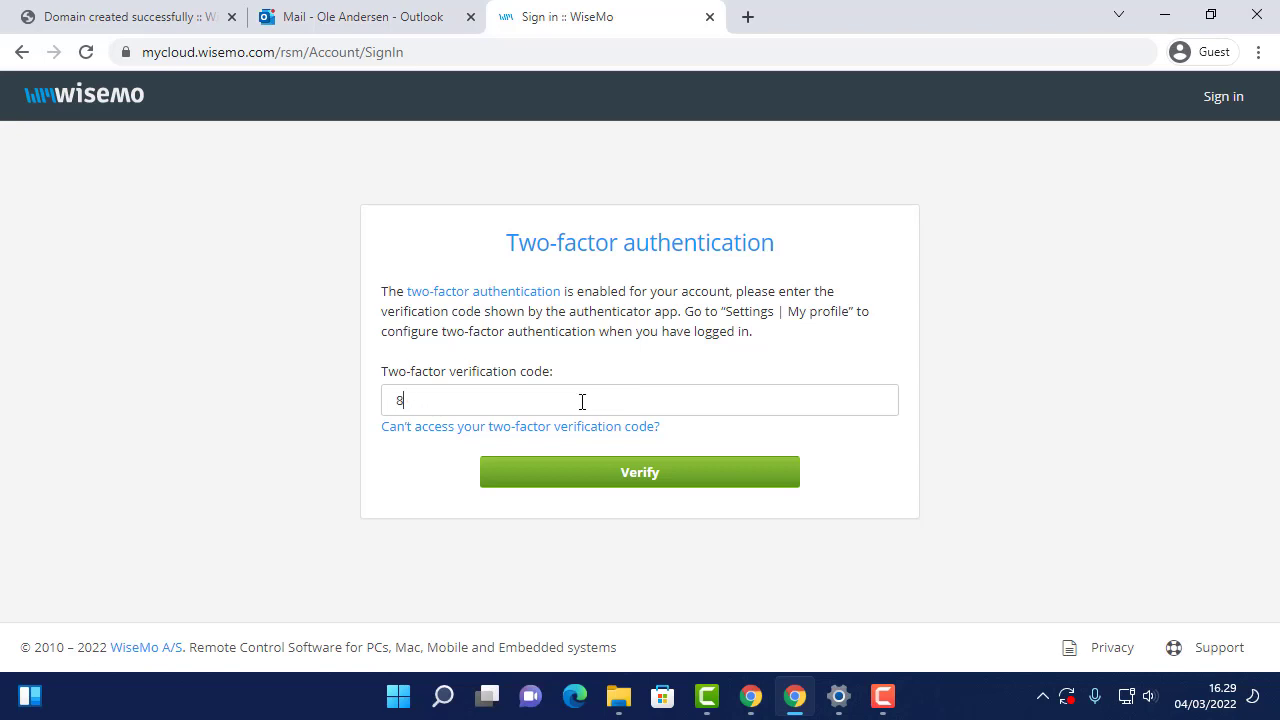
pyautogui.click(622, 470)
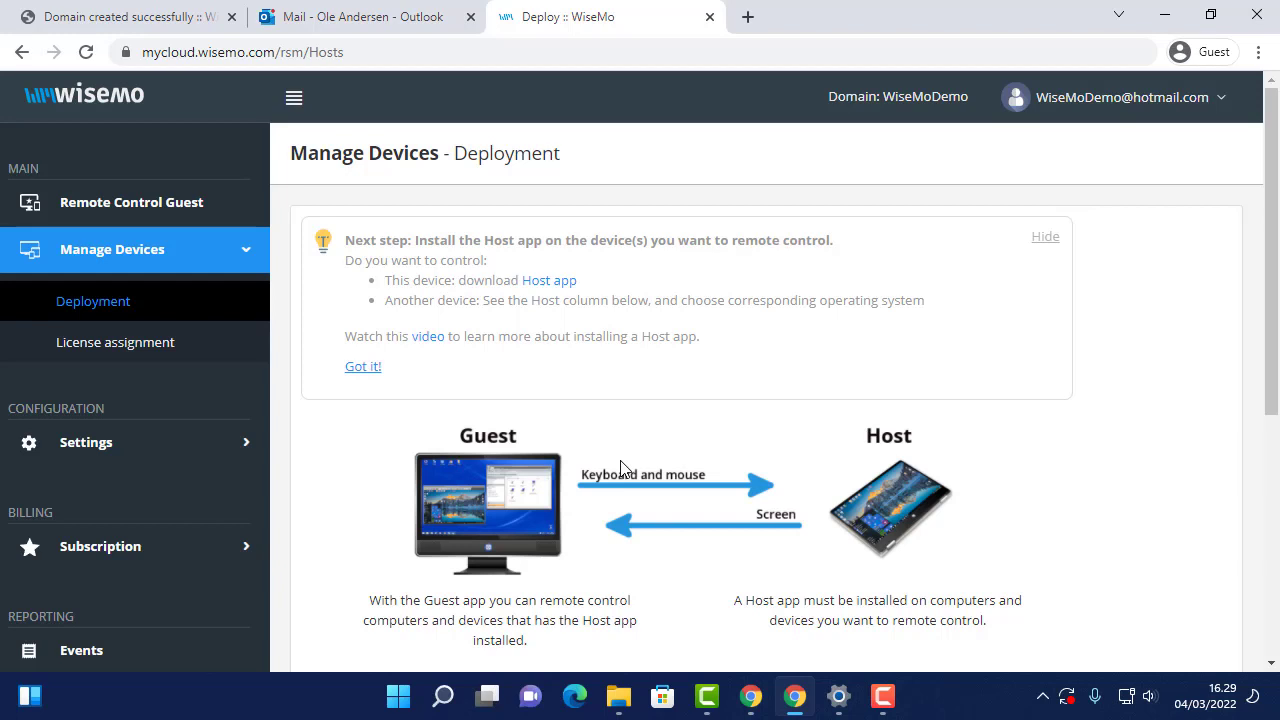
# Step: Go to the My profile page under Settings
pyautogui.click(110, 446)
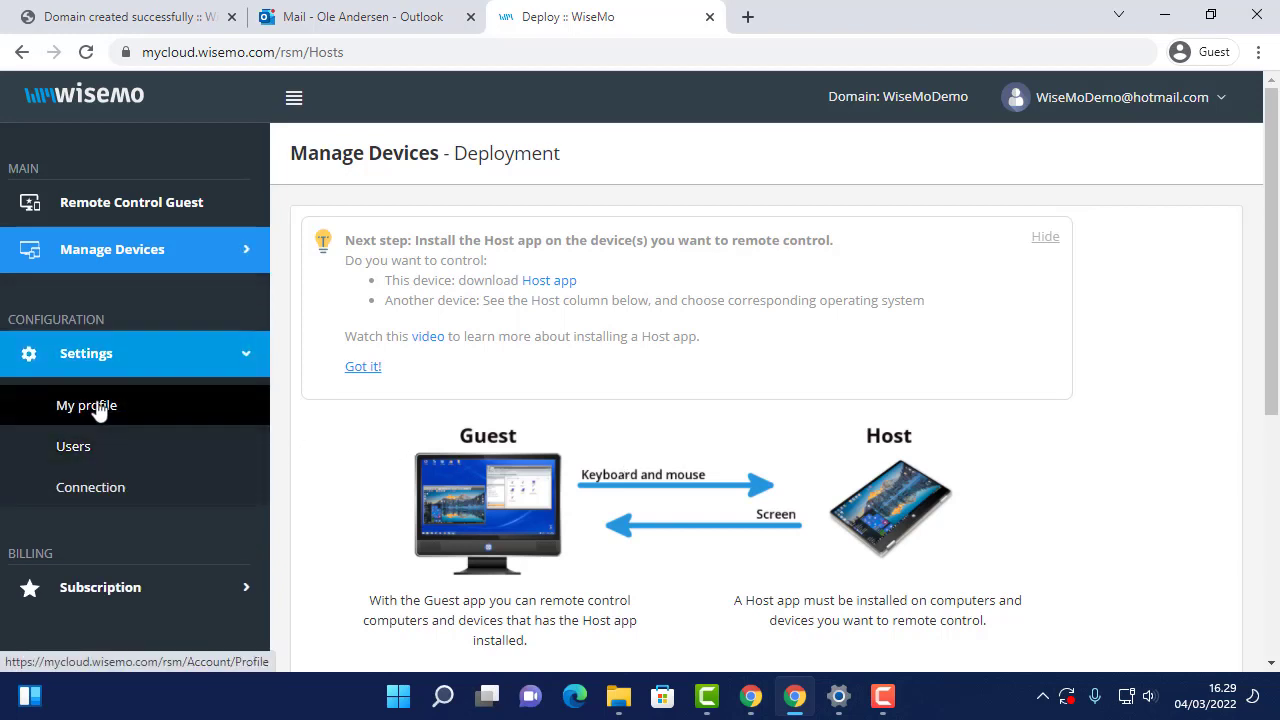
pyautogui.click(100, 408)
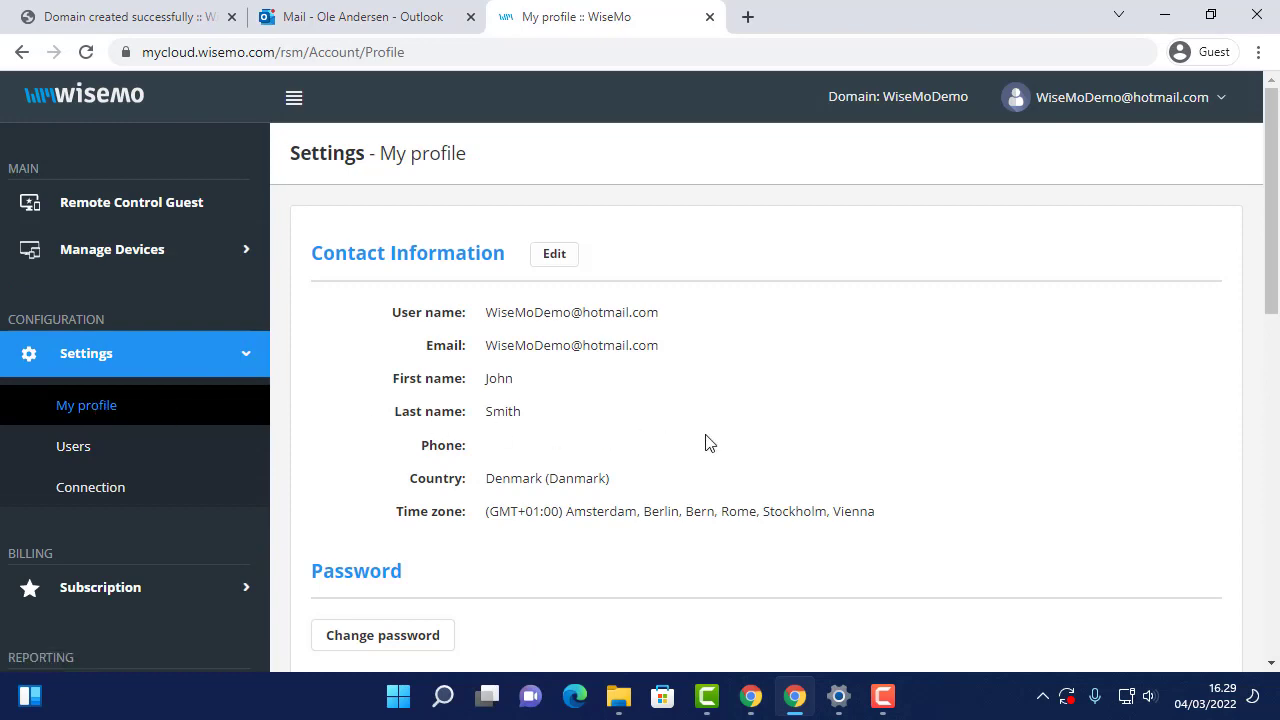
pyautogui.scroll(-6, 705, 443)
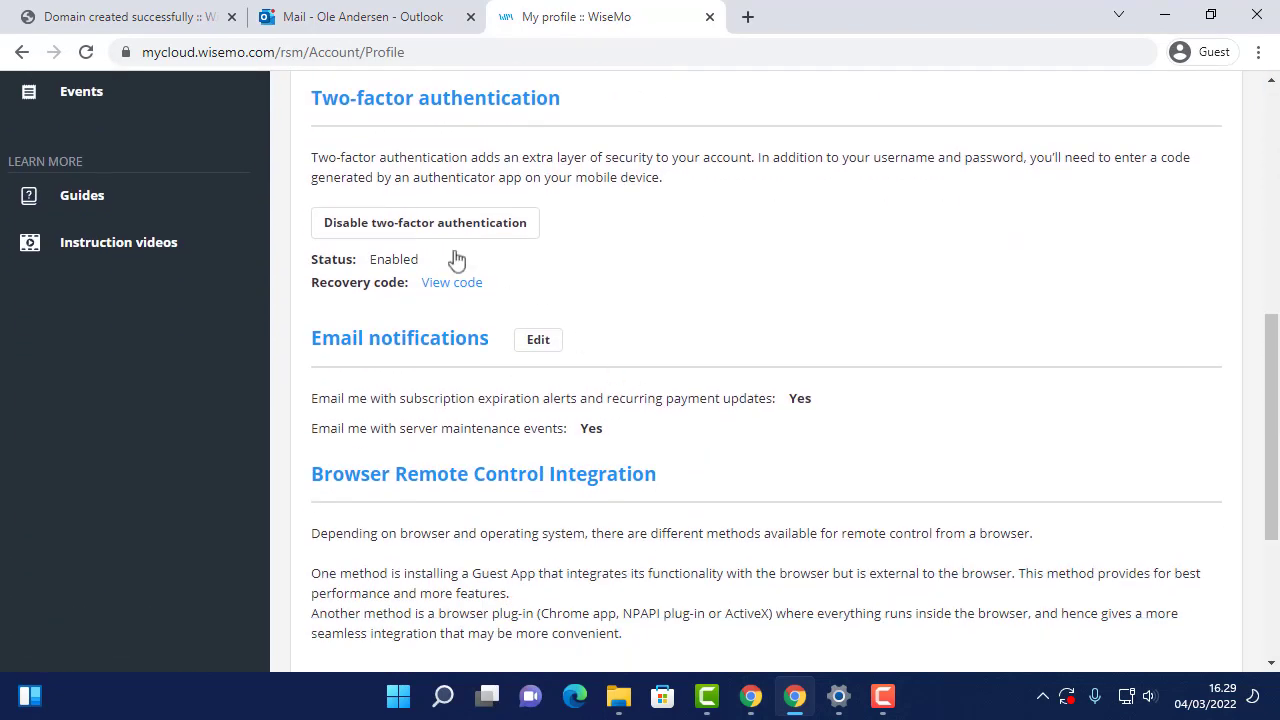
# Step: Reveal the code field for disabling two-factor authentication, then return to the top of the profile
pyautogui.click(415, 225)
pyautogui.scroll(2, 415, 229)
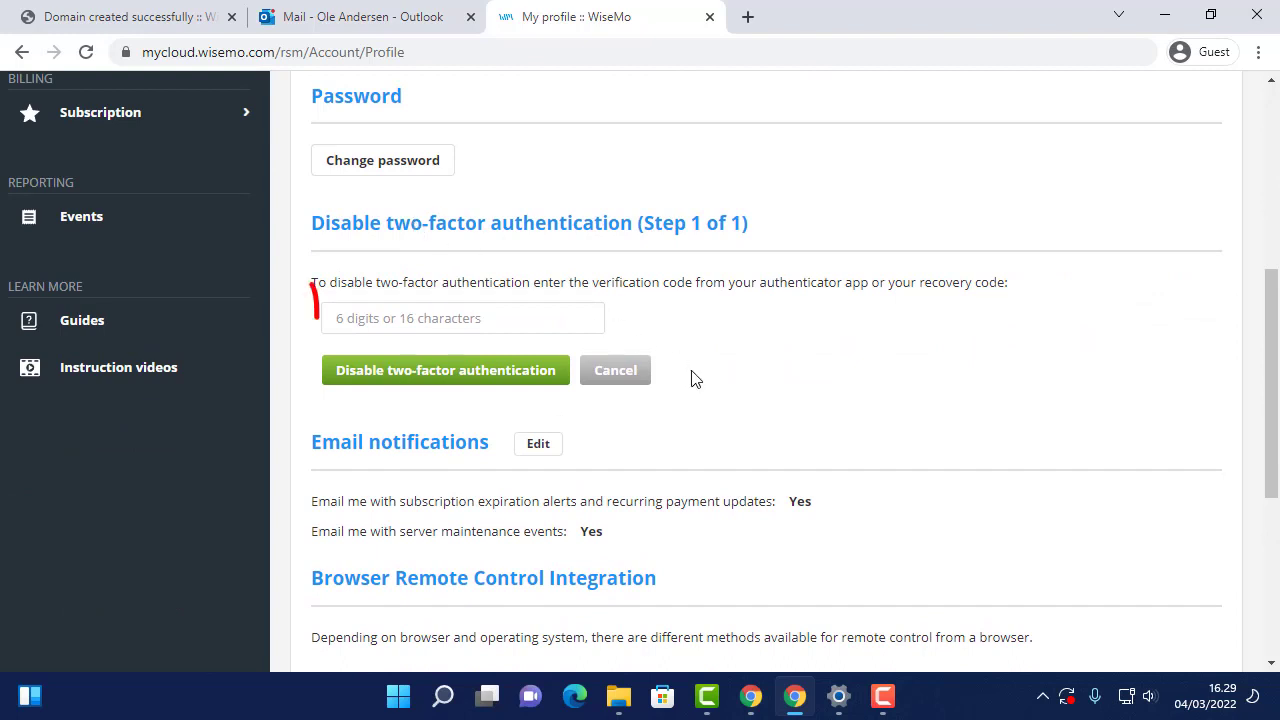
pyautogui.click(573, 317)
pyautogui.scroll(5, 180, 337)
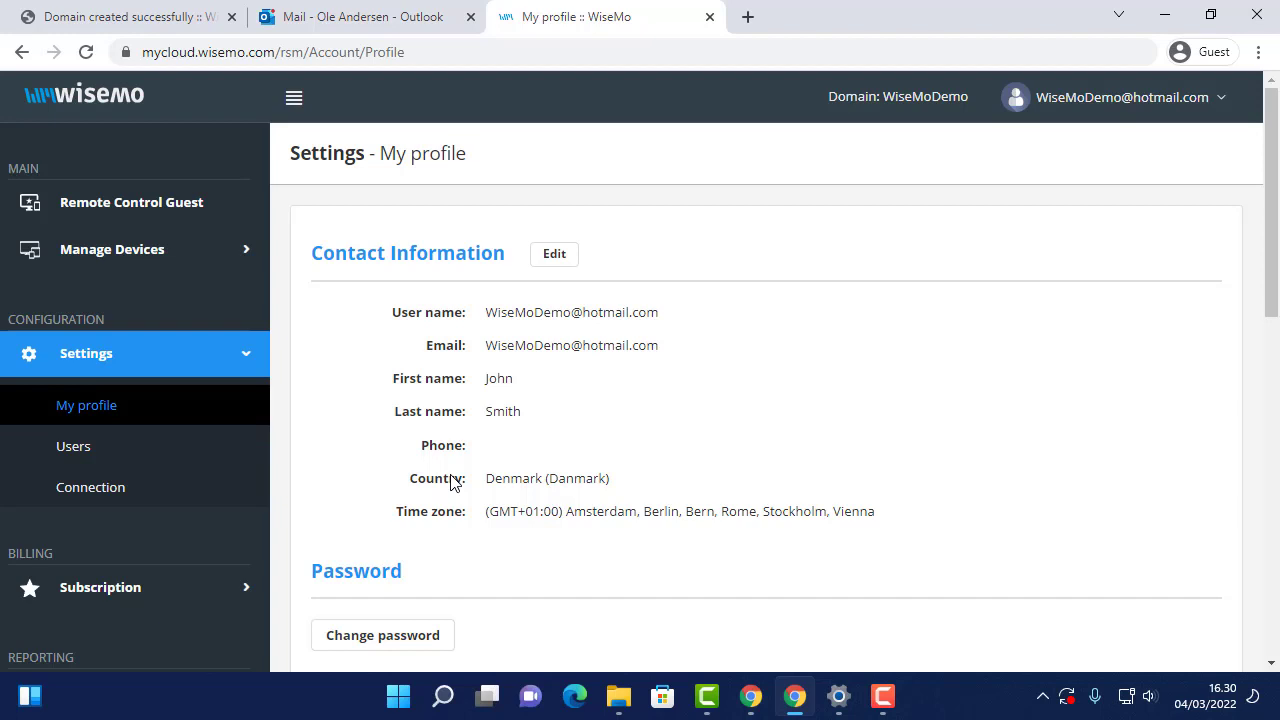
# Step: On Settings > Users, browse the Create new user form and cancel it without adding anyone
pyautogui.click(89, 451)
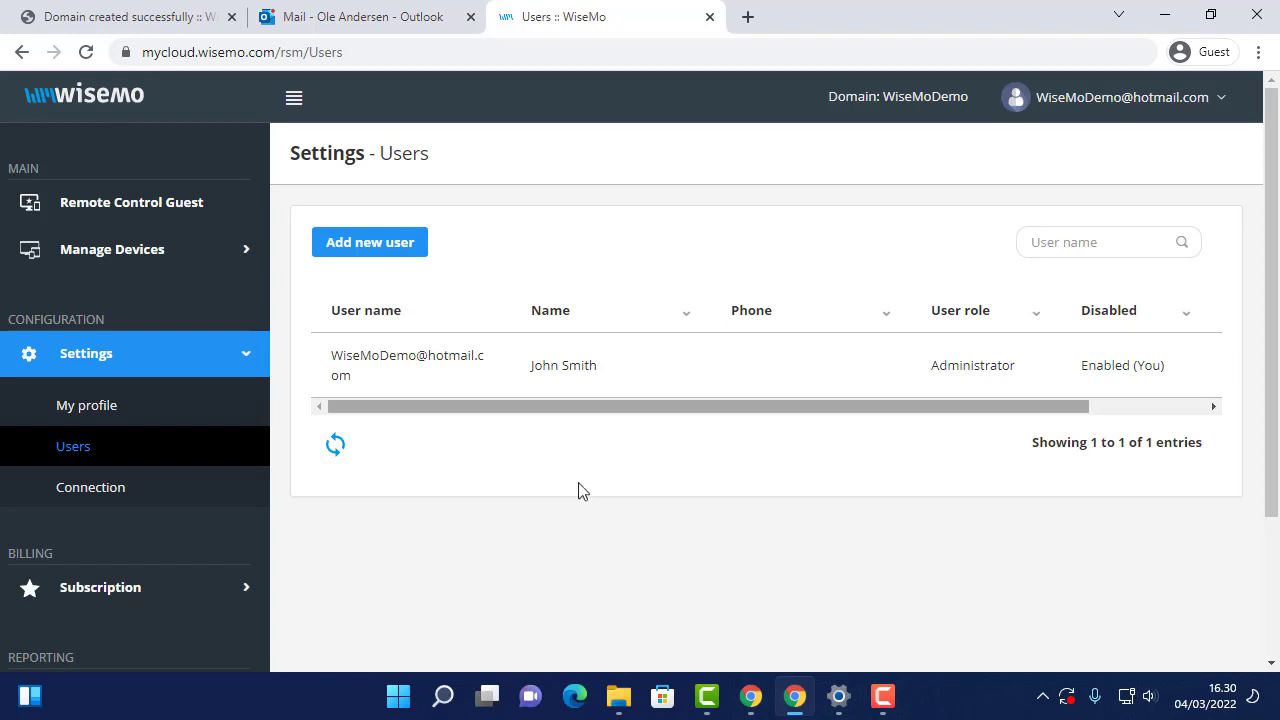
pyautogui.click(389, 258)
pyautogui.scroll(-2, 694, 423)
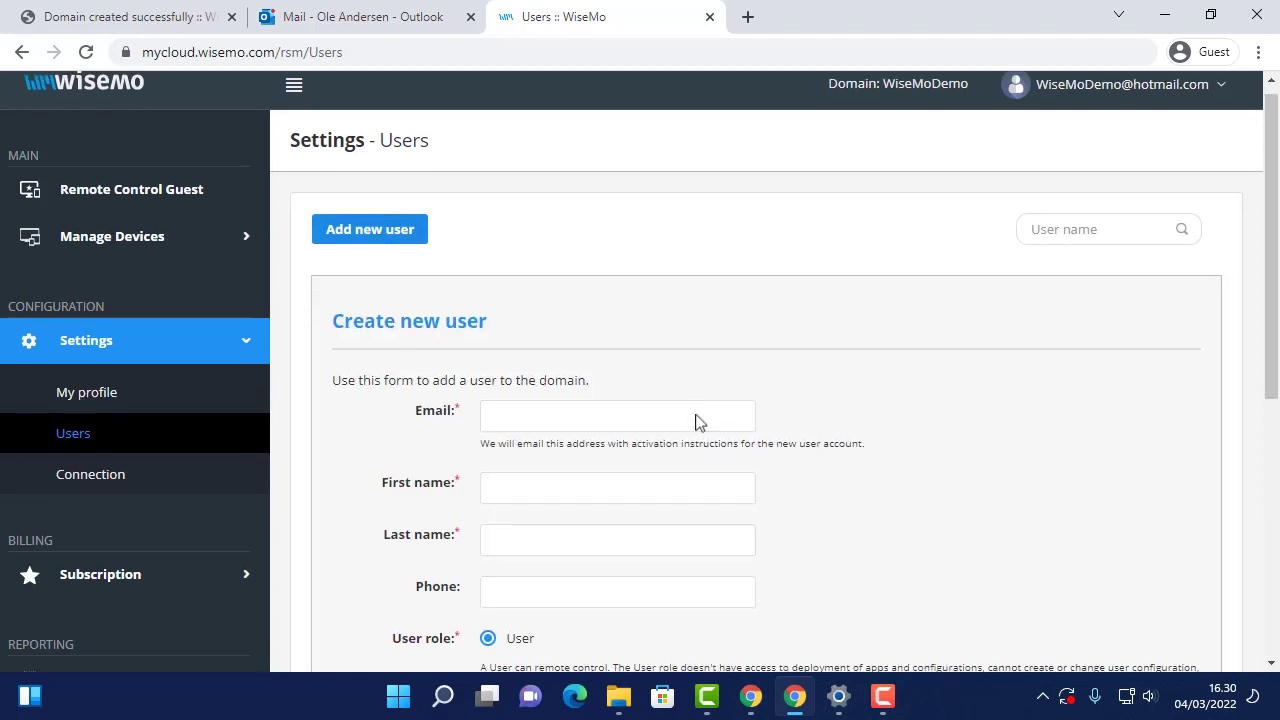
pyautogui.scroll(1, 845, 500)
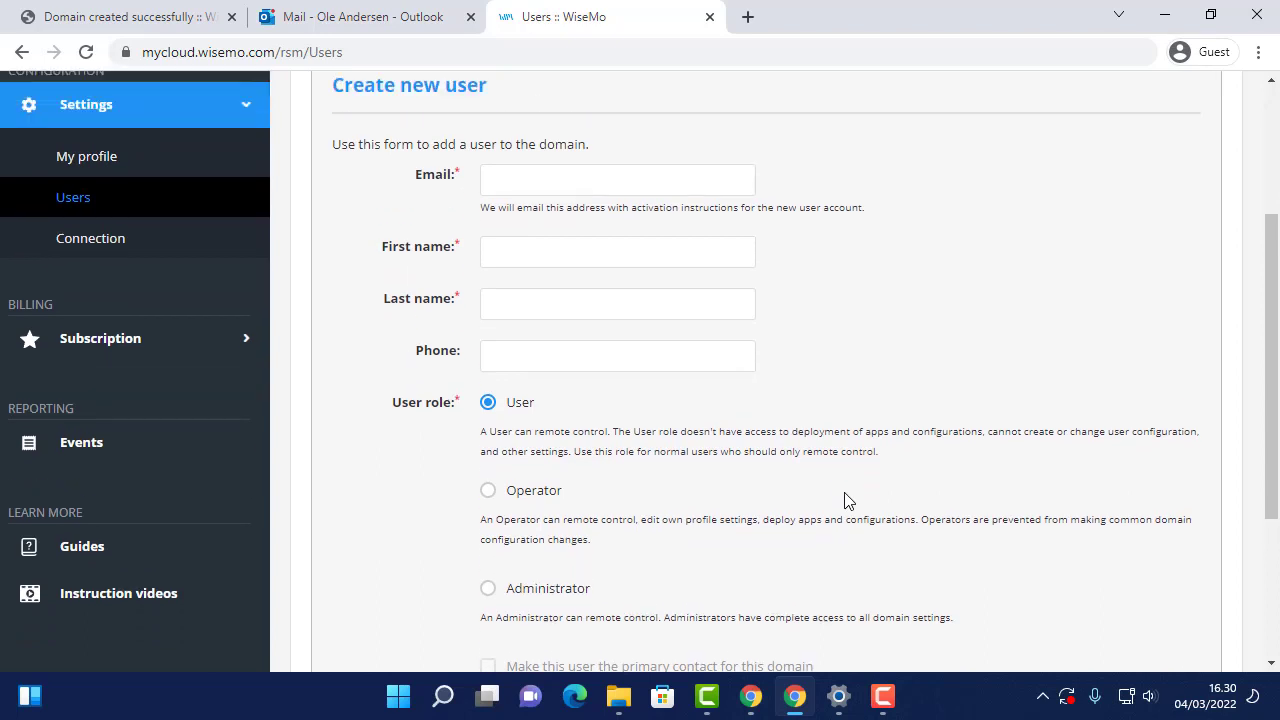
pyautogui.scroll(-1, 845, 500)
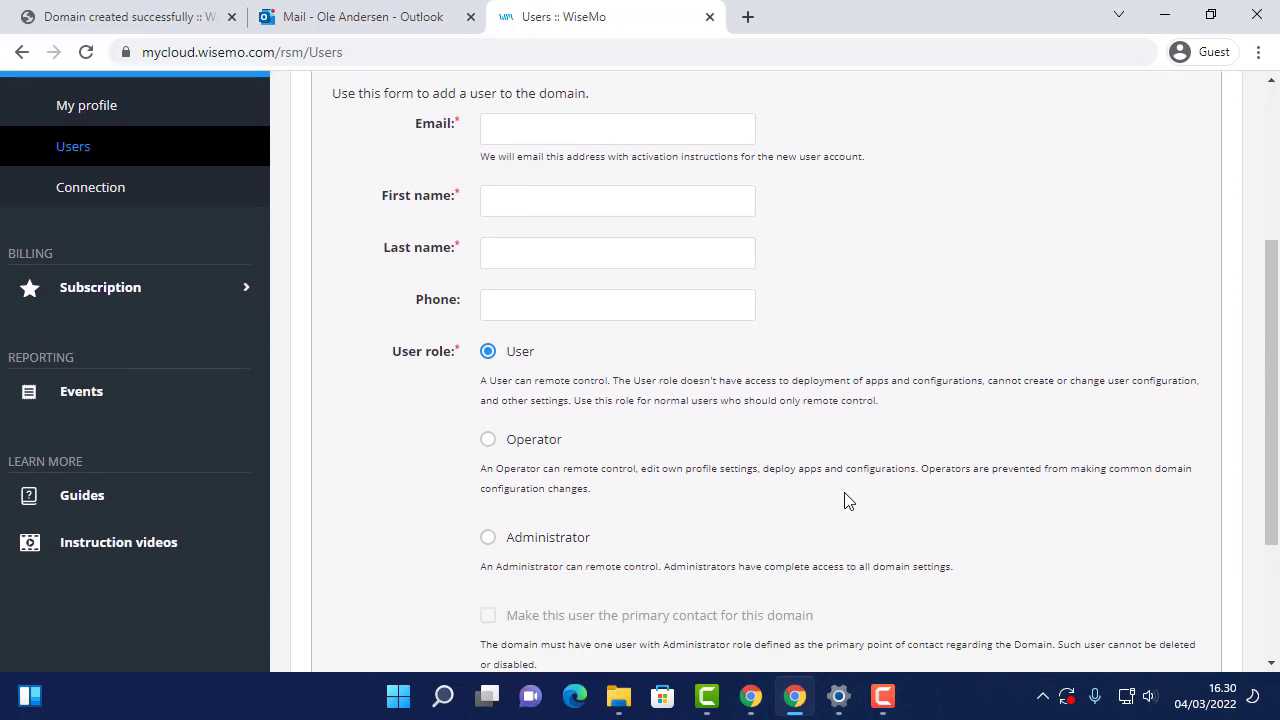
pyautogui.scroll(-3, 845, 500)
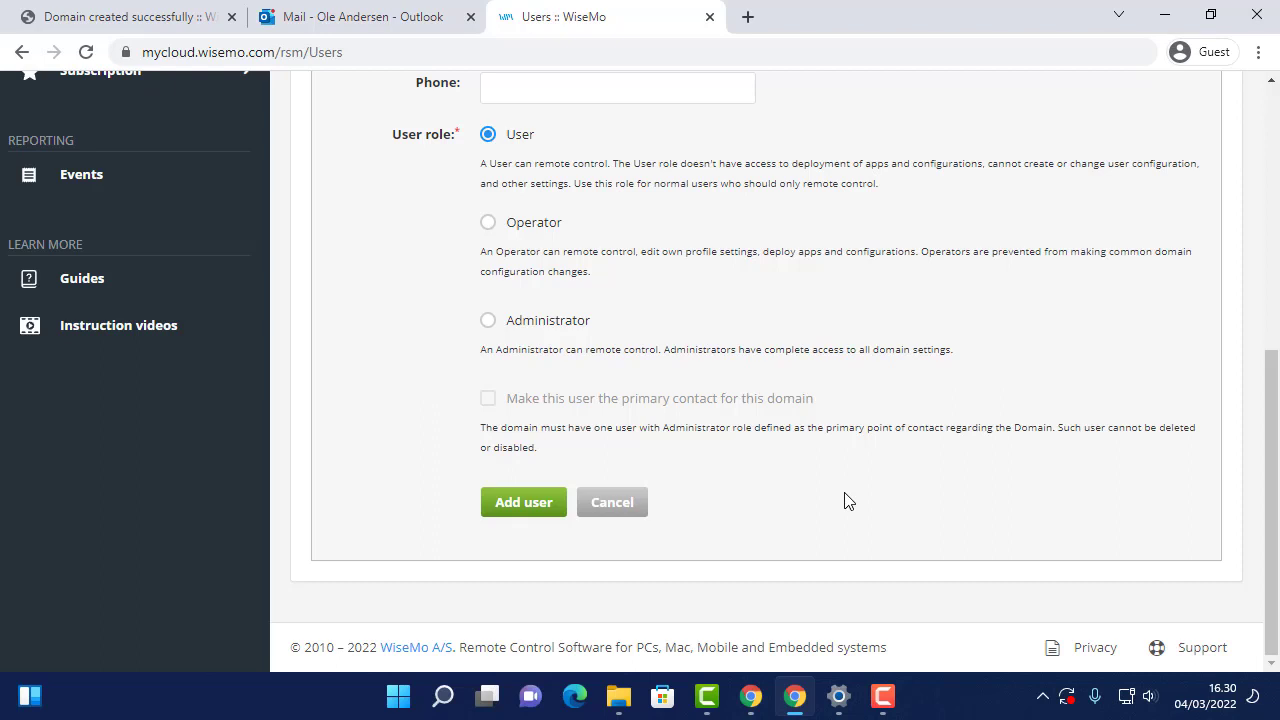
pyautogui.click(609, 505)
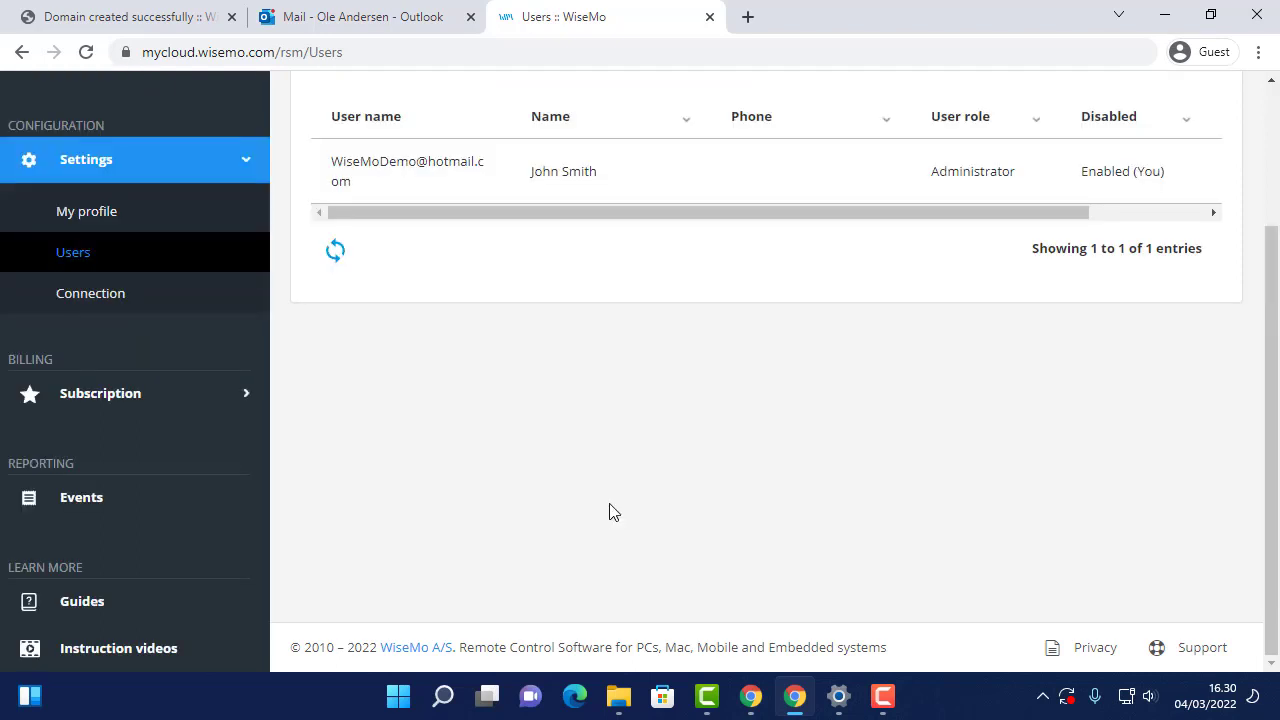